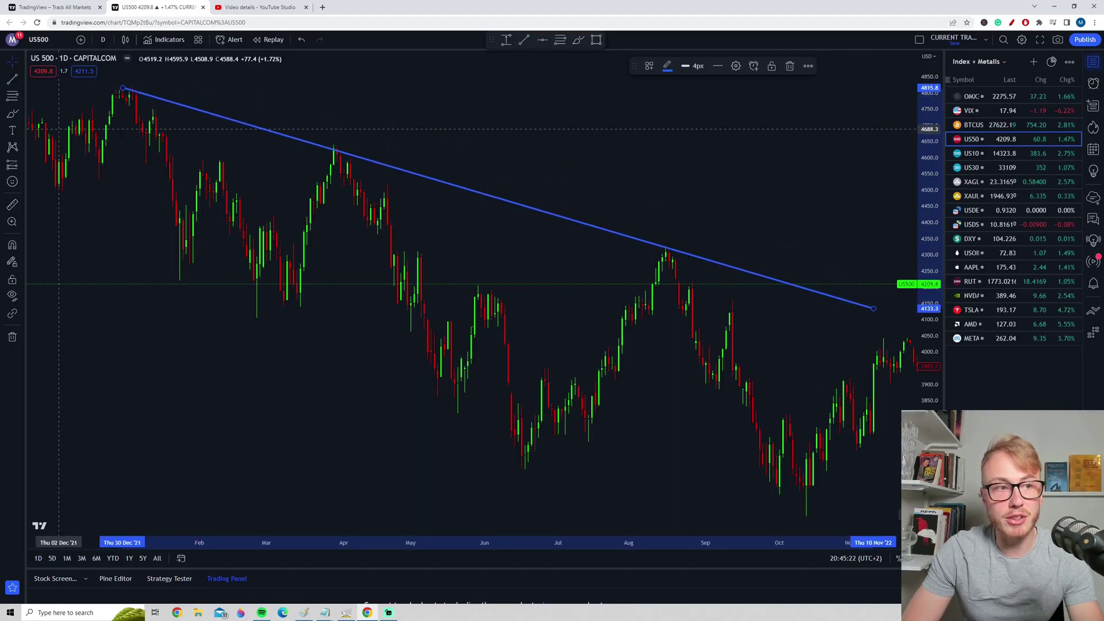
# Draw a trial trend line from the 4 January 2022 high along the falling 2022 peaks, and delete it.
pyautogui.click(12, 113)
pyautogui.moveTo(585, 183)
pyautogui.mouseDown()
pyautogui.moveTo(441, 112)
pyautogui.moveTo(713, 343)
pyautogui.mouseUp()
pyautogui.moveTo(784, 385)
pyautogui.mouseDown()
pyautogui.moveTo(247, 40)
pyautogui.moveTo(978, 368)
pyautogui.mouseUp()
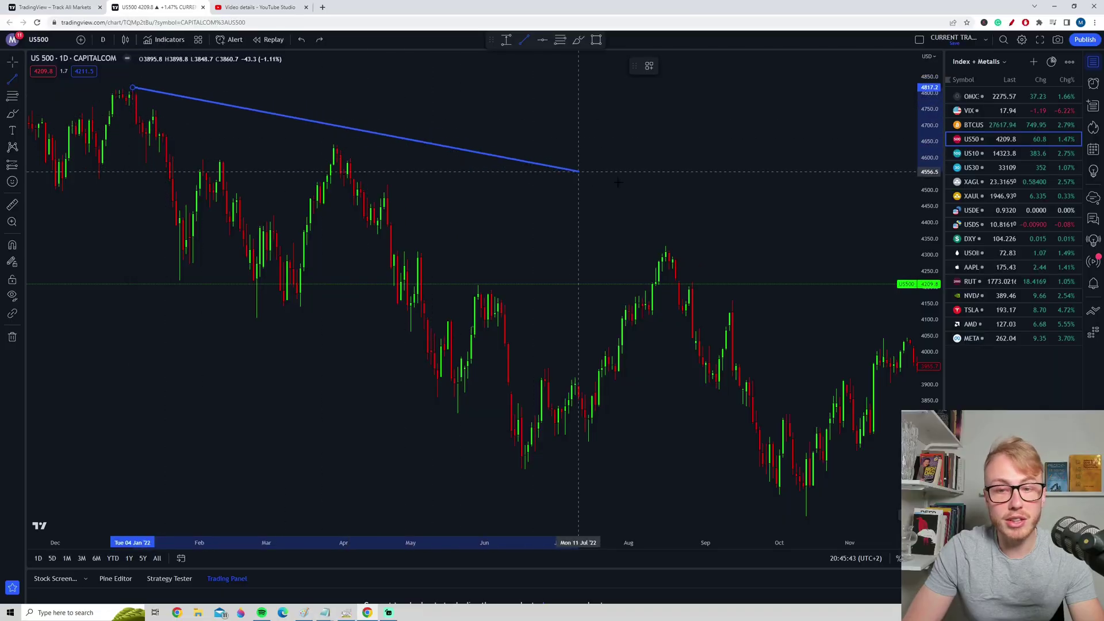
pyautogui.moveTo(579, 171)
pyautogui.mouseDown()
pyautogui.moveTo(821, 268)
pyautogui.moveTo(855, 302)
pyautogui.mouseUp()
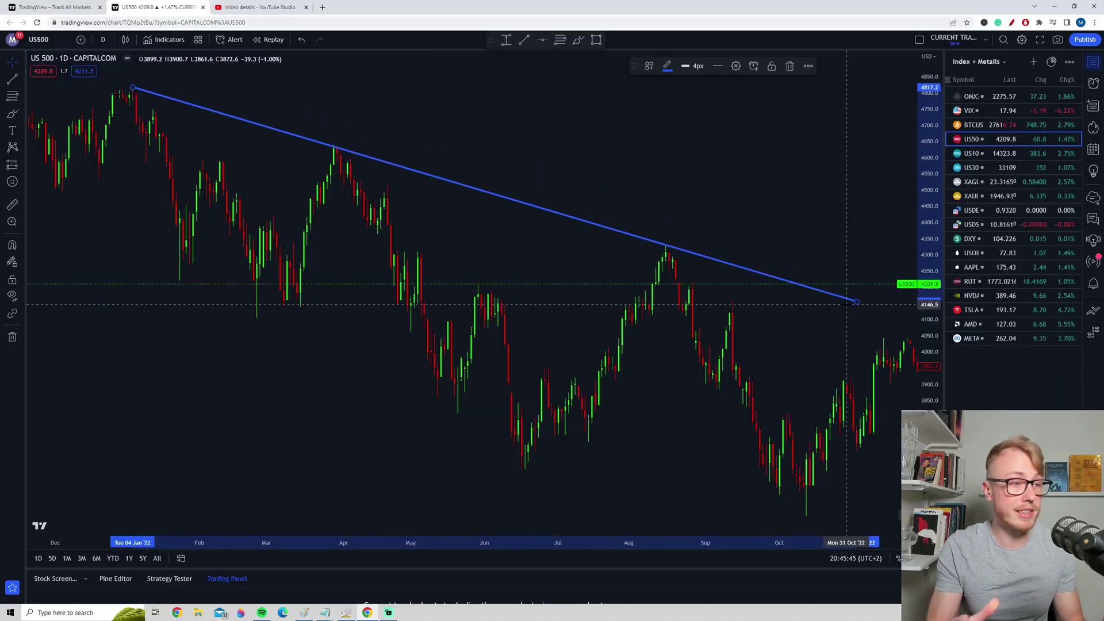
pyautogui.press('Delete')
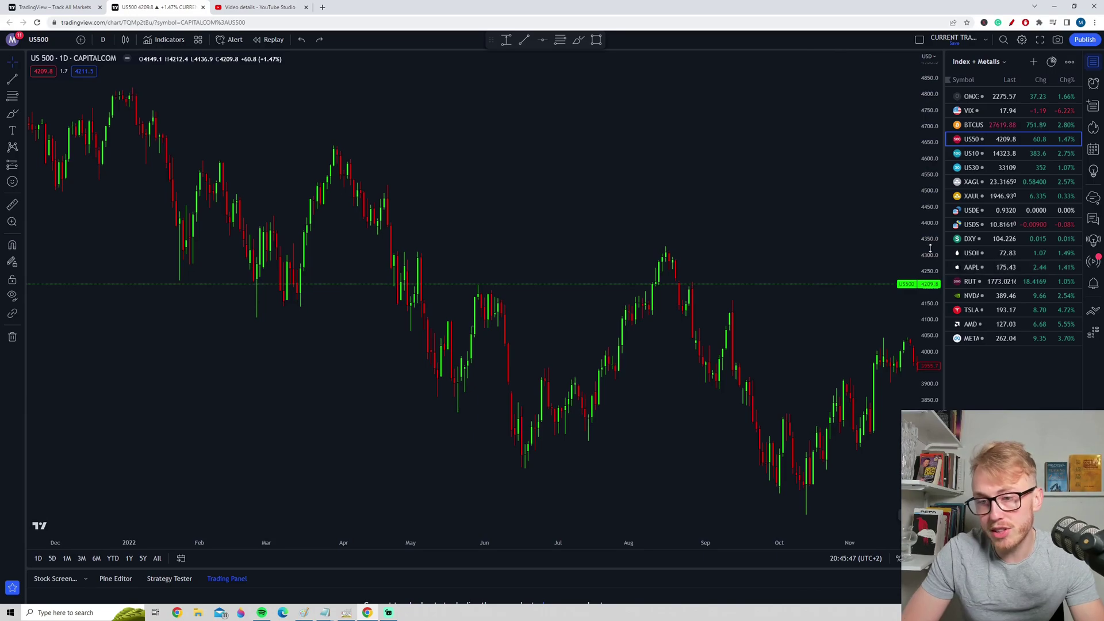
# Draw a descending trend line from the early January 2022 high past the lower peaks on the compressed chart.
pyautogui.scroll(-3, 39, 92)
pyautogui.click(12, 79)
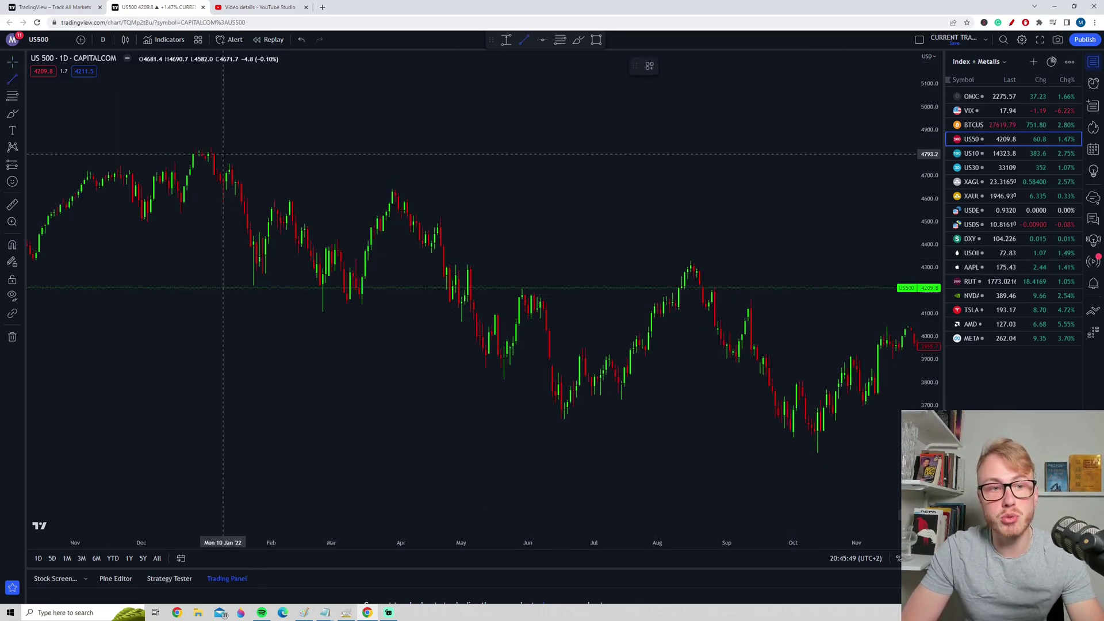
pyautogui.click(206, 147)
pyautogui.click(869, 302)
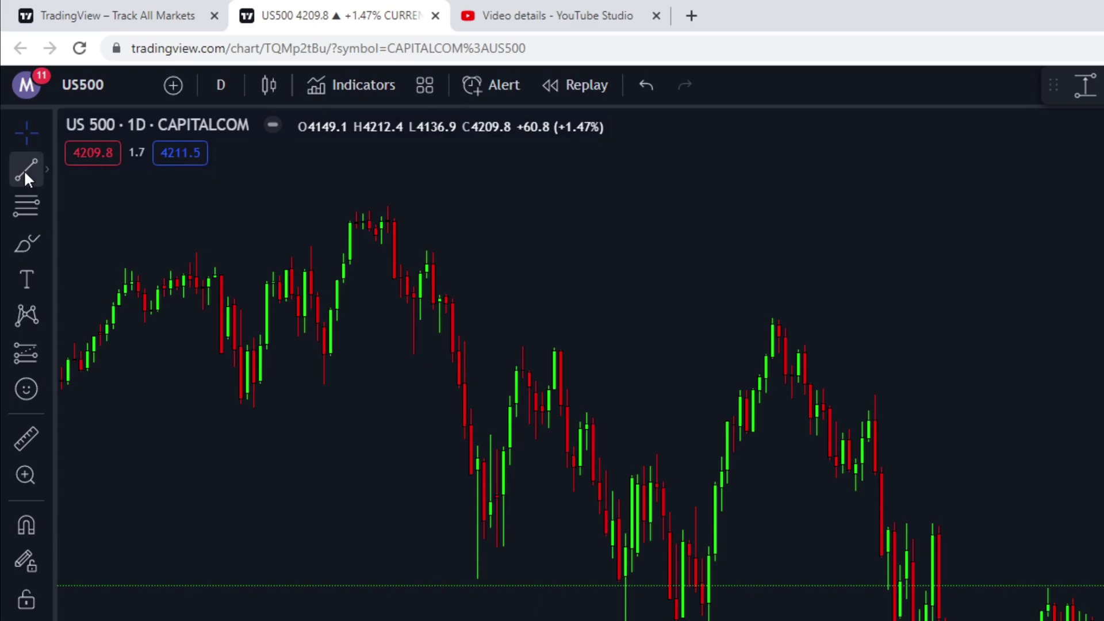
# Draw a Trend Line from 4 January 2022 at about 4836 to 31 October 2022 at about 4154, touching the falling peaks.
pyautogui.click(25, 172)
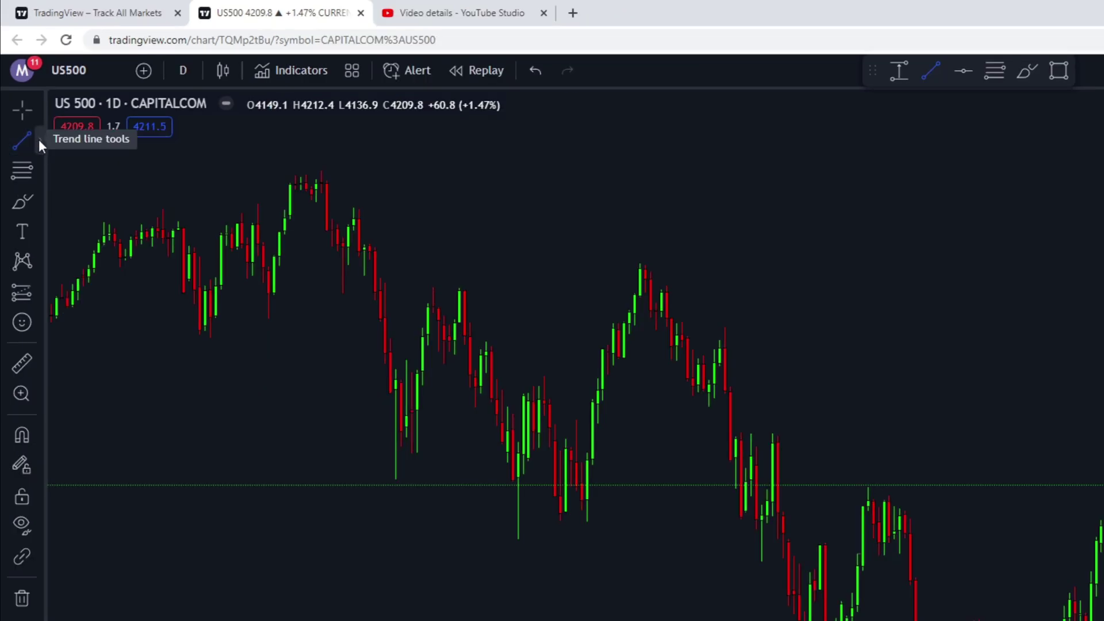
pyautogui.click(39, 139)
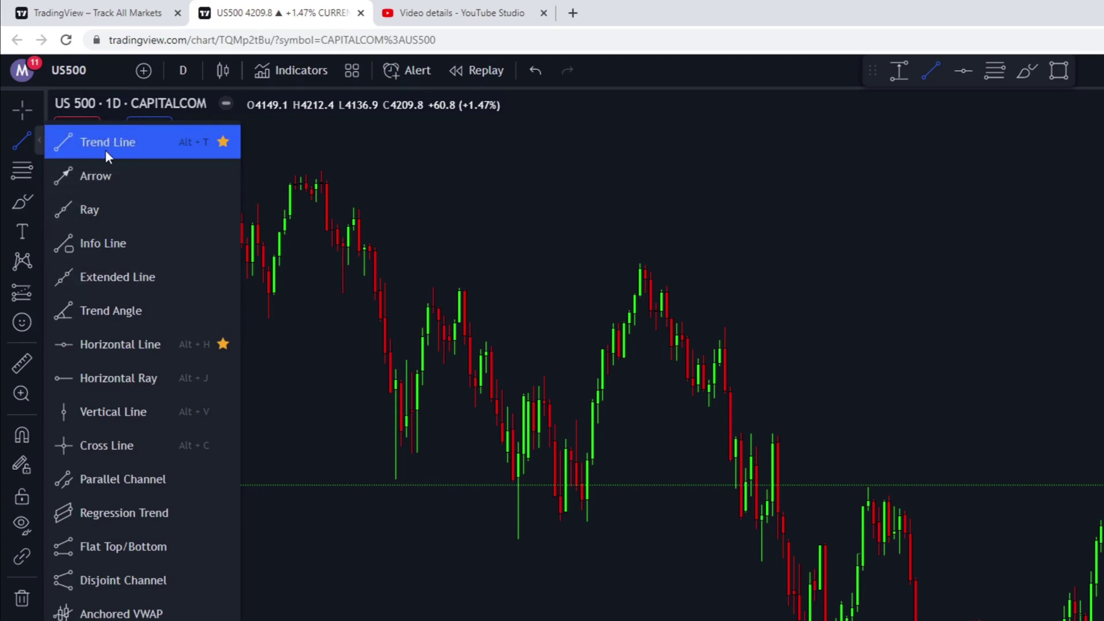
pyautogui.click(123, 144)
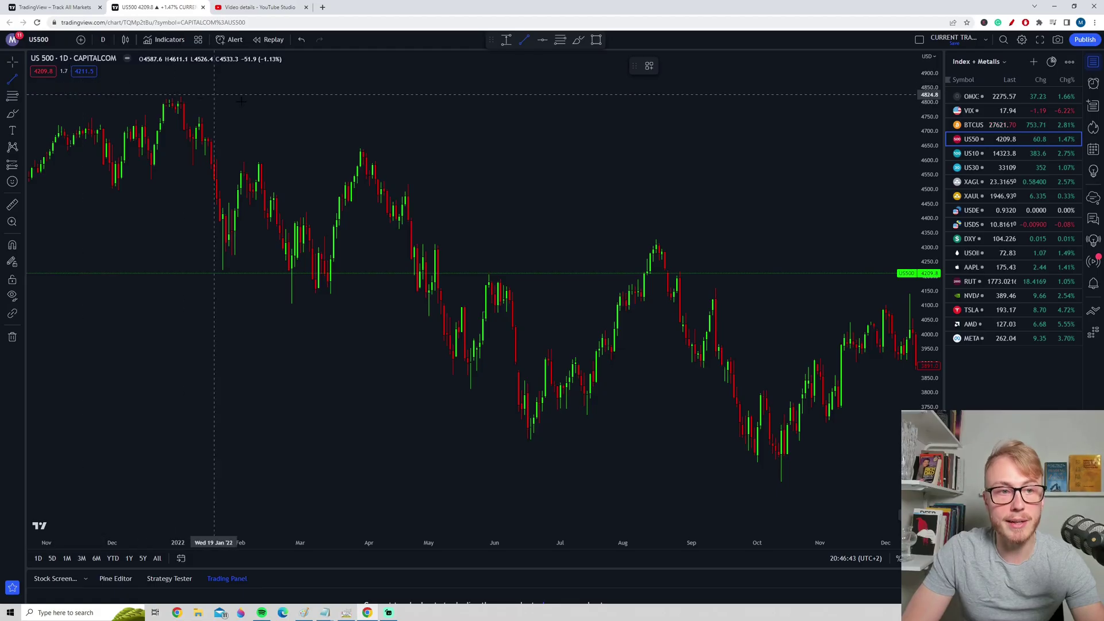
pyautogui.click(180, 91)
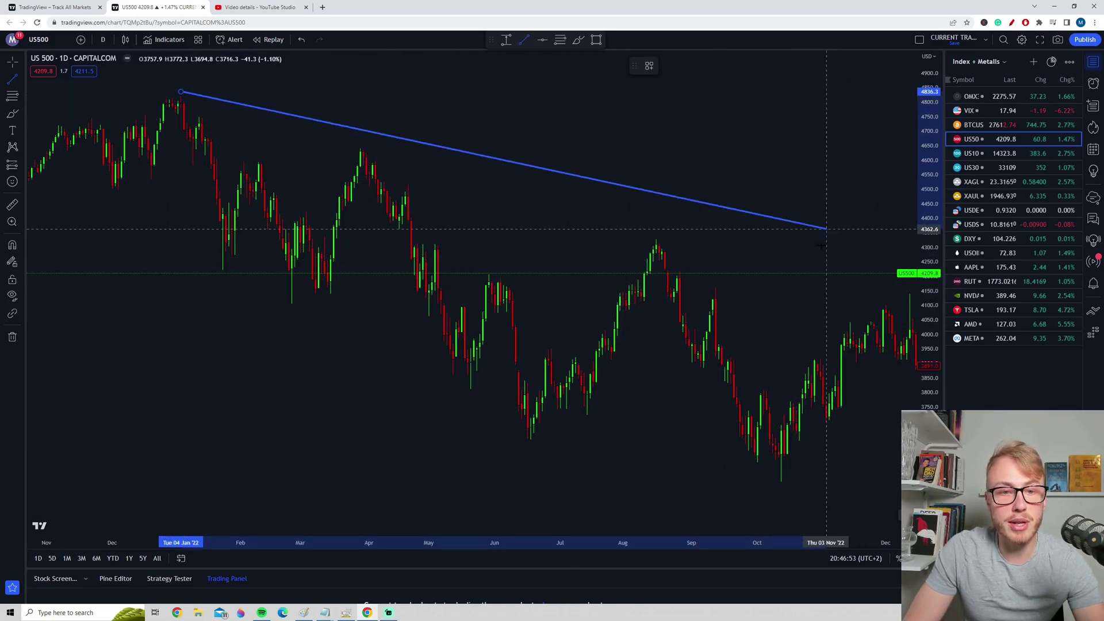
pyautogui.click(817, 289)
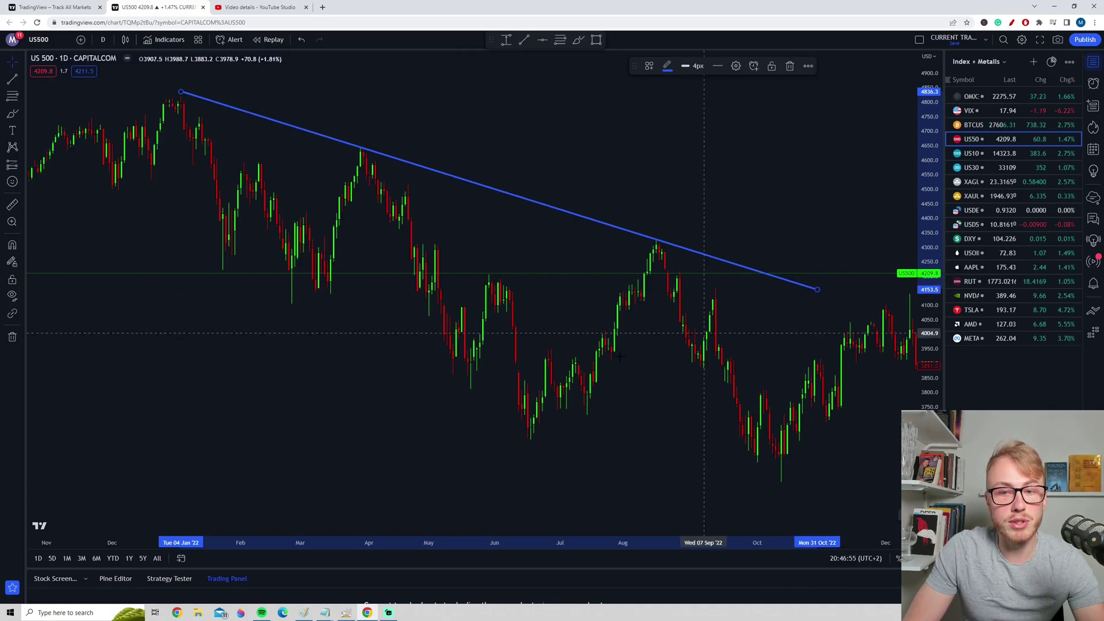
# Circle the descending trend line with freehand brush loops, undo them, and return to the normal cursor.
pyautogui.click(12, 114)
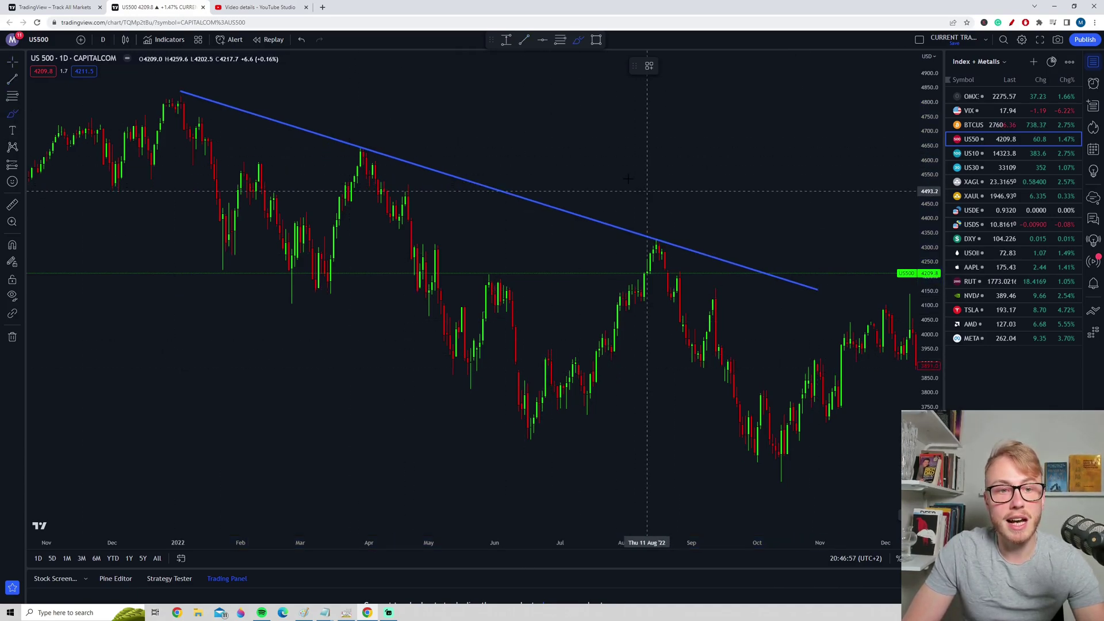
pyautogui.moveTo(645, 188)
pyautogui.mouseDown()
pyautogui.moveTo(468, 246)
pyautogui.moveTo(394, 81)
pyautogui.moveTo(172, 95)
pyautogui.mouseUp()
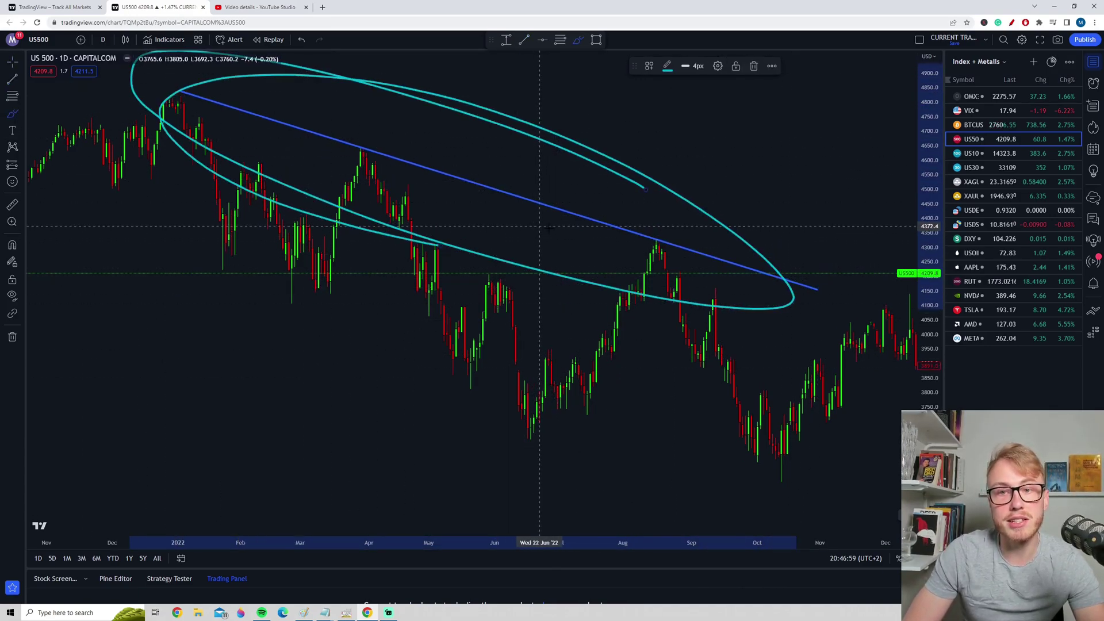
pyautogui.hotkey('ctrl', 'z')
pyautogui.moveTo(723, 231)
pyautogui.mouseDown()
pyautogui.moveTo(493, 136)
pyautogui.moveTo(235, 72)
pyautogui.moveTo(232, 158)
pyautogui.moveTo(428, 242)
pyautogui.moveTo(699, 247)
pyautogui.moveTo(381, 84)
pyautogui.moveTo(241, 118)
pyautogui.mouseUp()
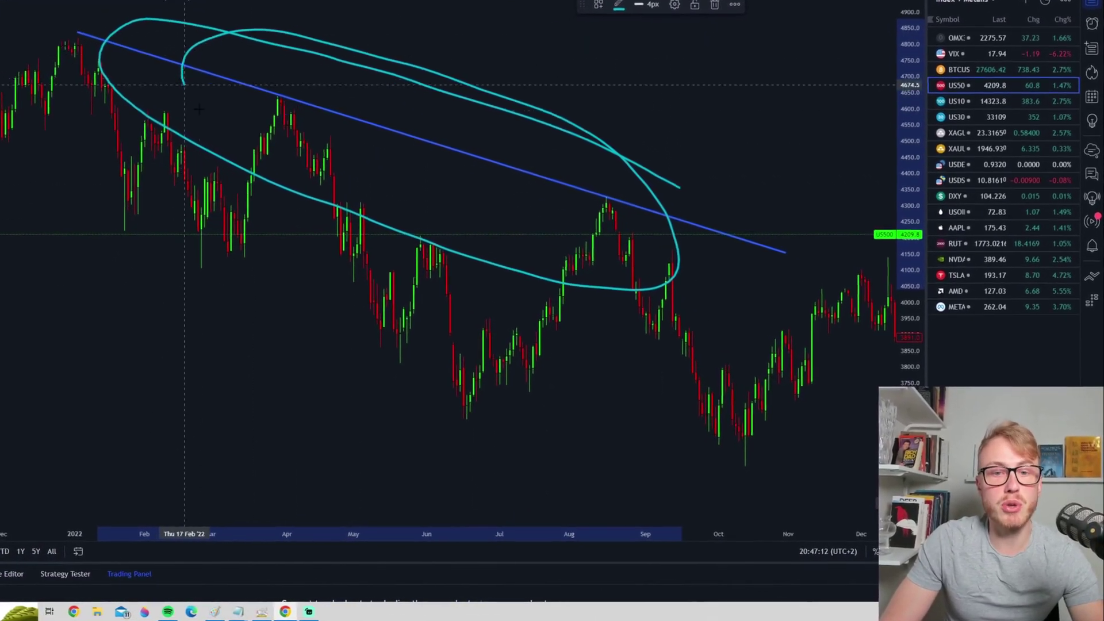
pyautogui.moveTo(184, 85)
pyautogui.mouseDown()
pyautogui.moveTo(575, 261)
pyautogui.moveTo(292, 57)
pyautogui.mouseUp()
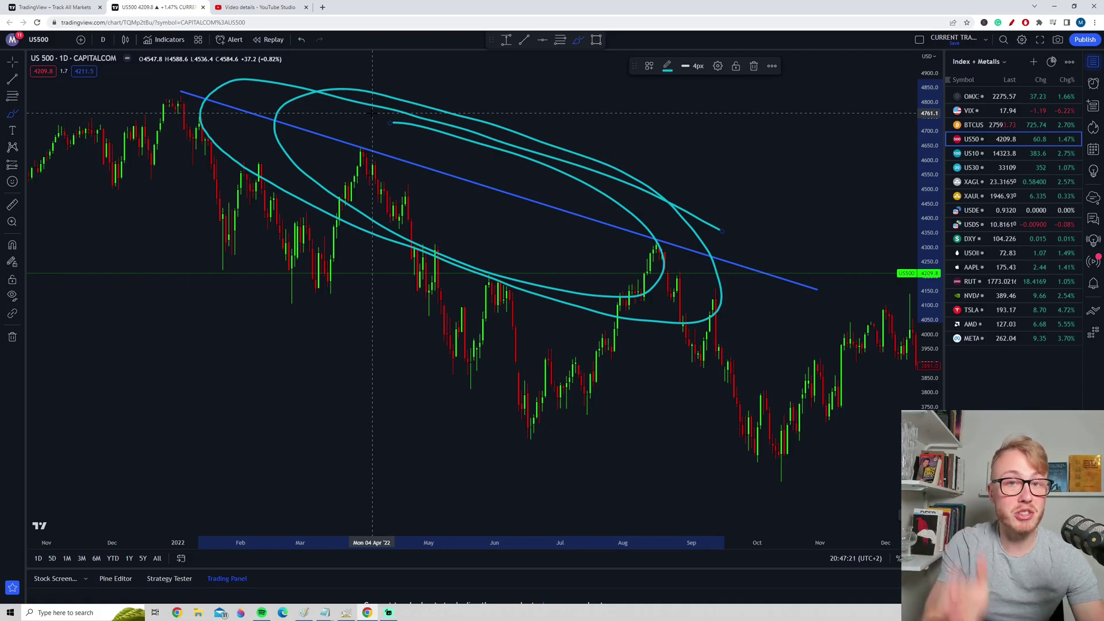
pyautogui.hotkey('ctrl', 'z')
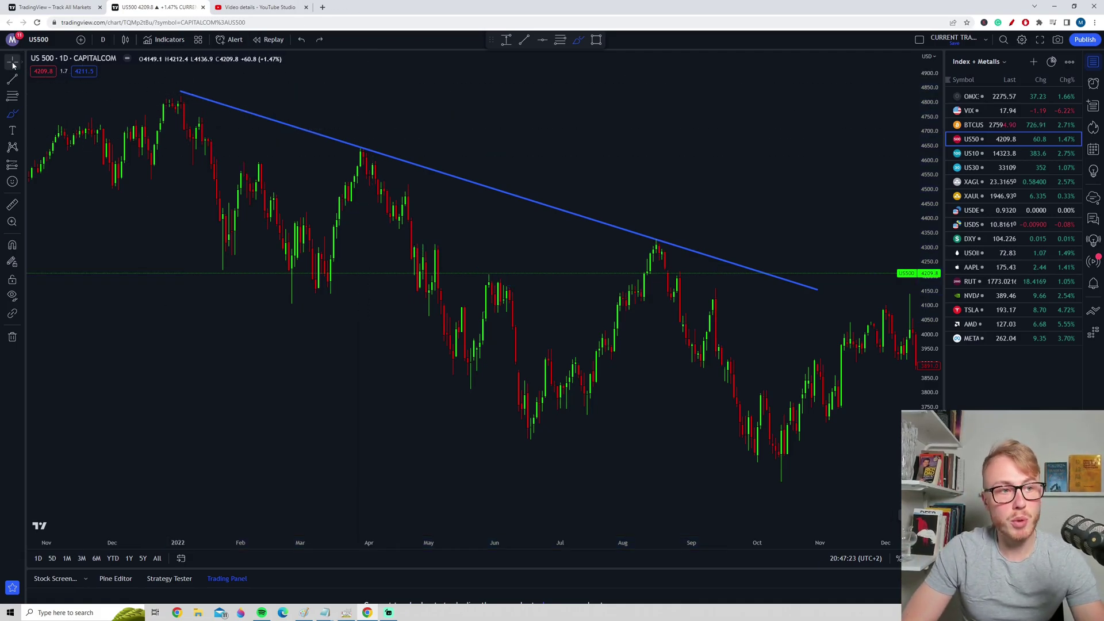
pyautogui.click(13, 61)
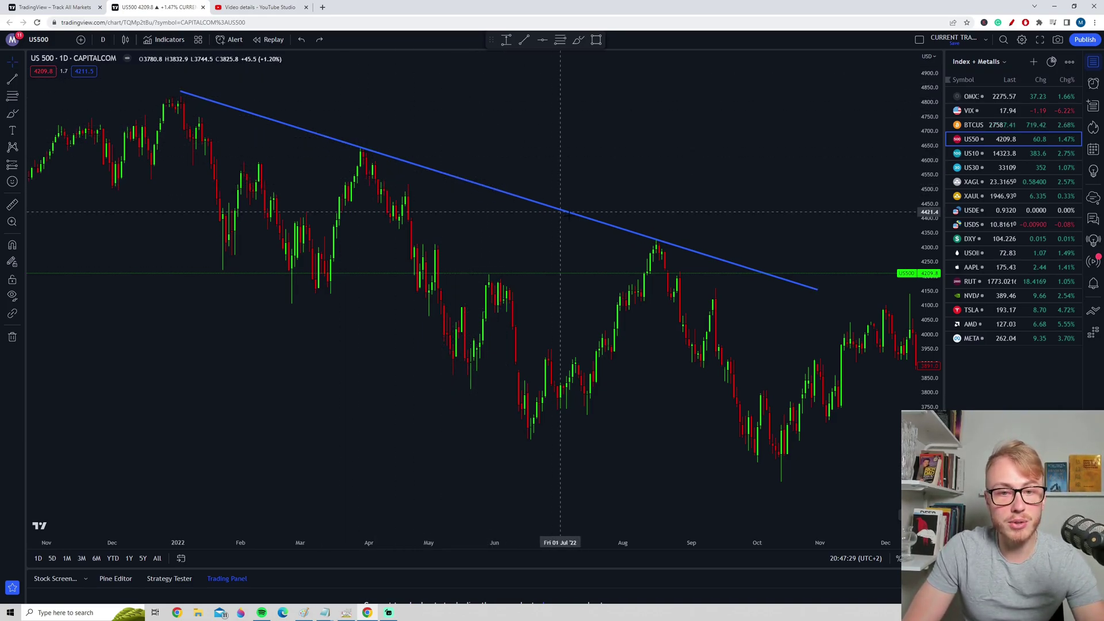
# Recolour the trend line purple at 100% opacity, and set it back to blue.
pyautogui.click(463, 184)
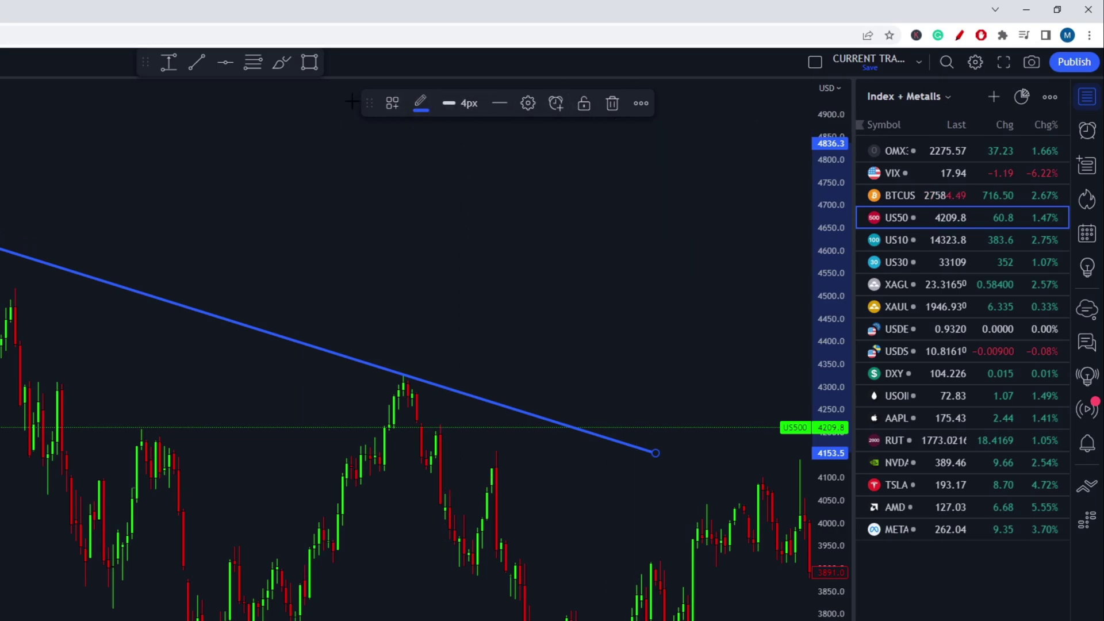
pyautogui.click(423, 108)
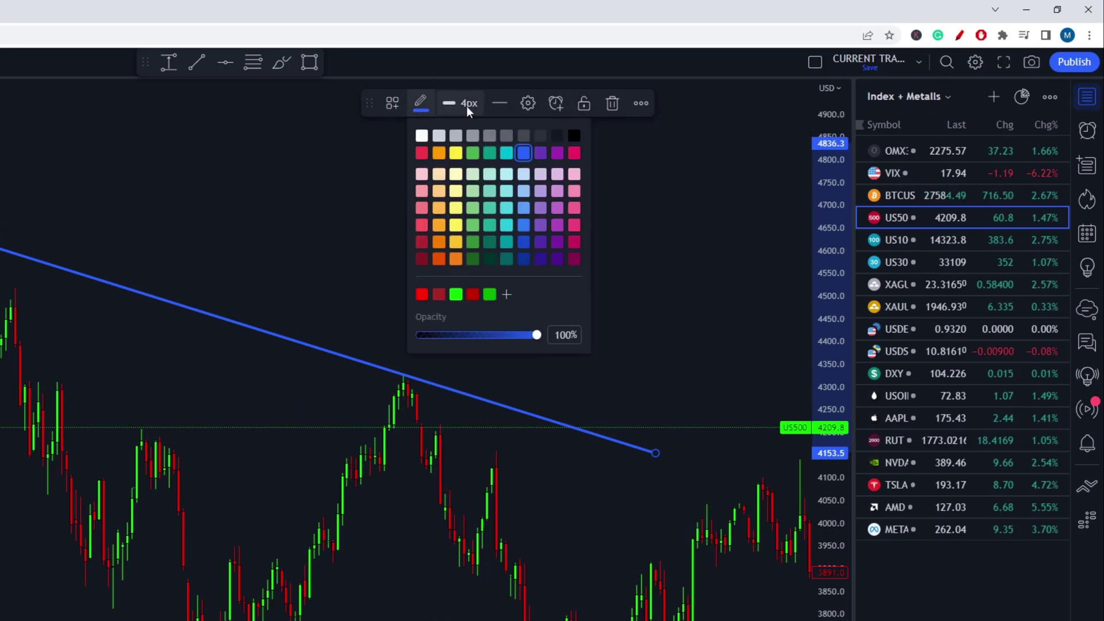
pyautogui.click(541, 153)
pyautogui.click(415, 104)
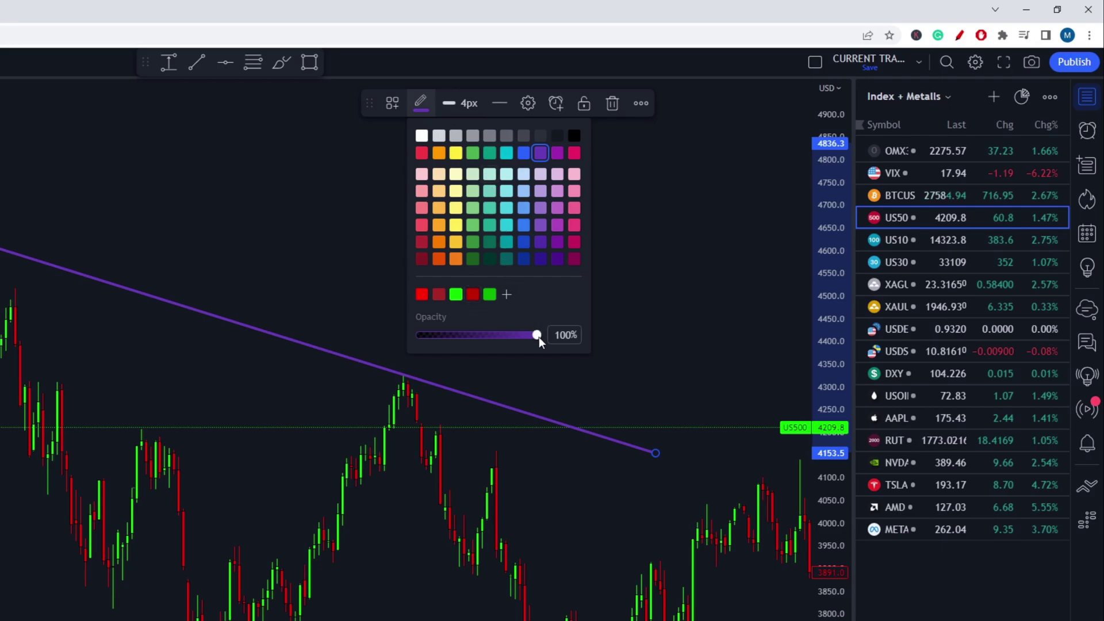
pyautogui.moveTo(539, 337); pyautogui.dragTo(566, 329)
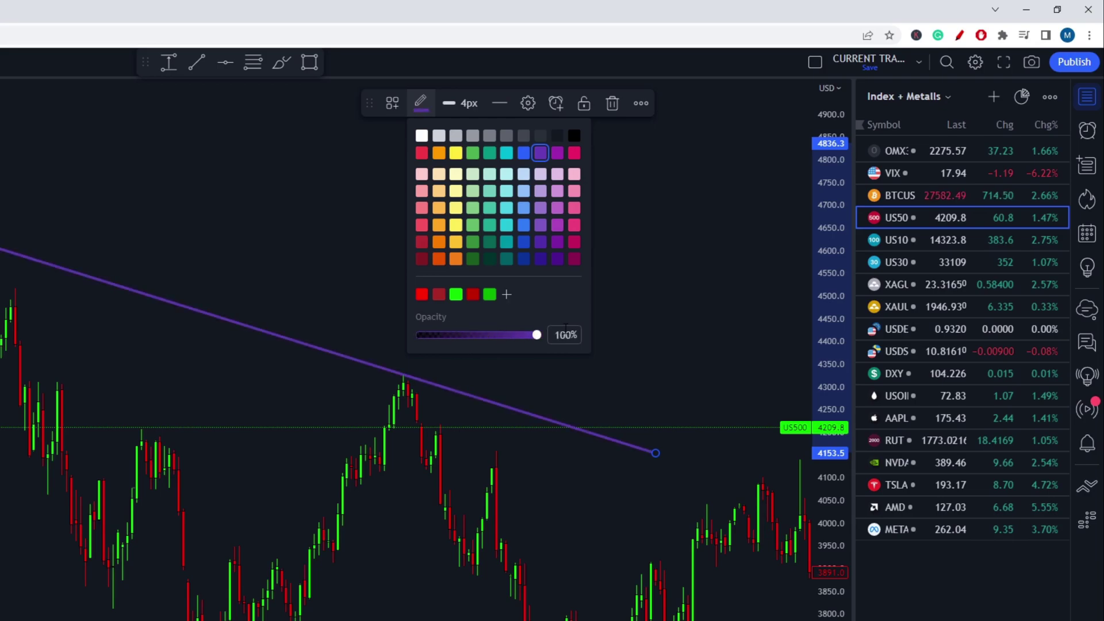
pyautogui.click(523, 152)
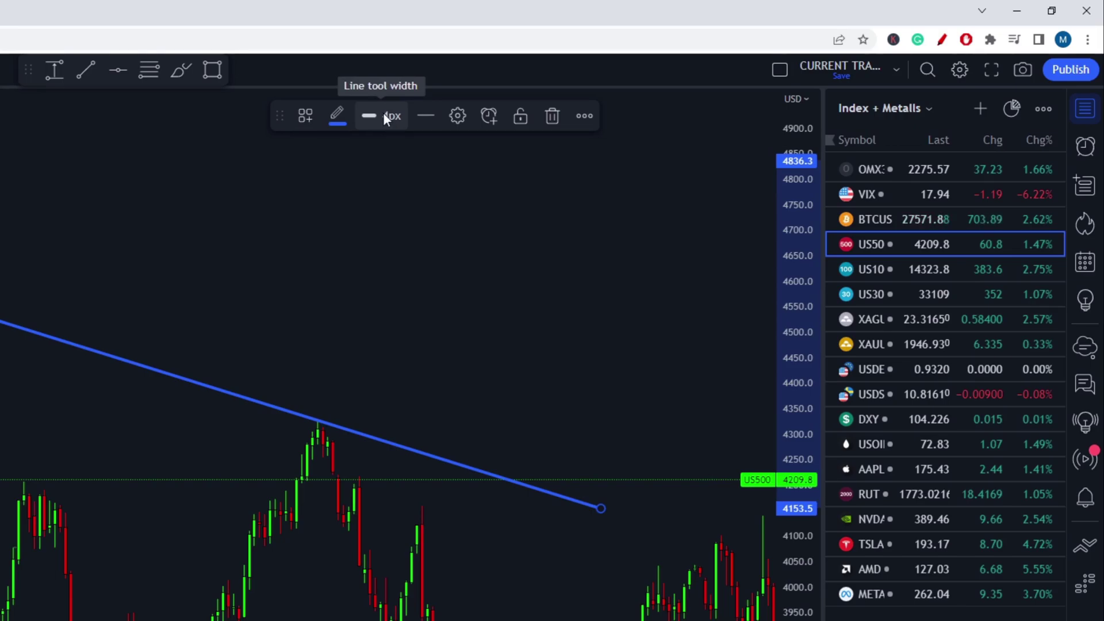
# Set the trend line's width to 2px, and circle it with a temporary brush stroke that is deleted again.
pyautogui.click(384, 115)
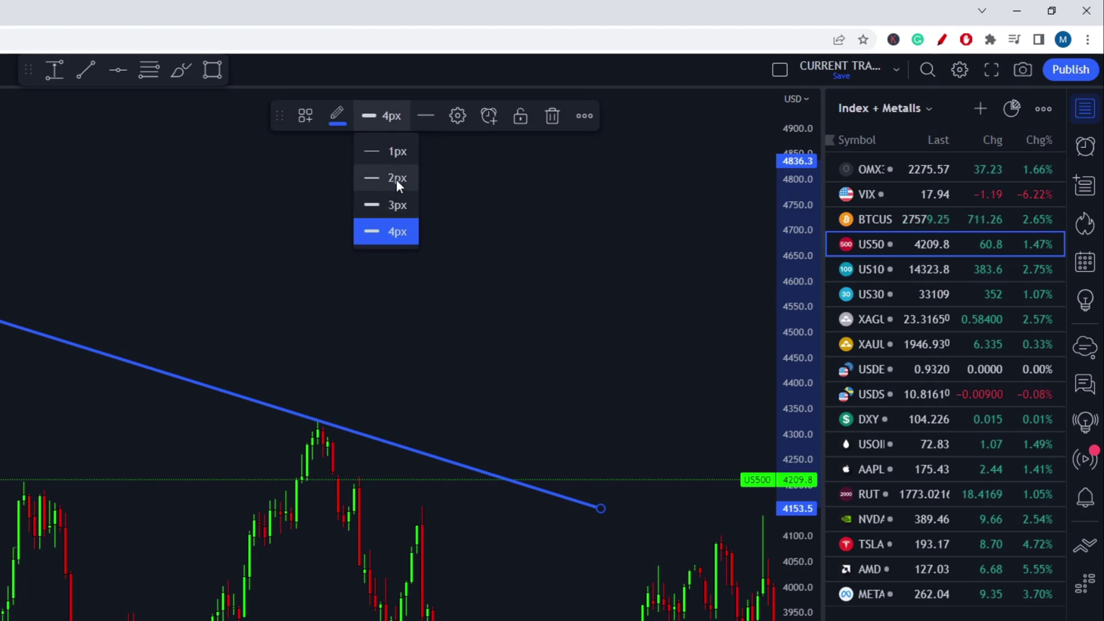
pyautogui.click(312, 342)
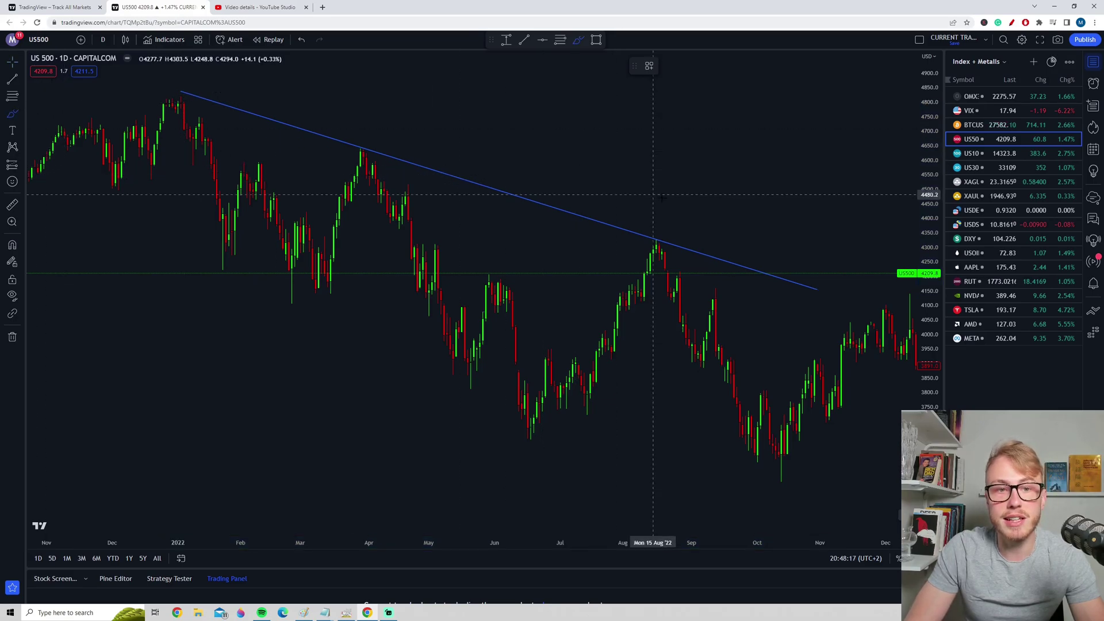
pyautogui.moveTo(661, 197)
pyautogui.mouseDown()
pyautogui.moveTo(153, 106)
pyautogui.moveTo(714, 172)
pyautogui.moveTo(618, 247)
pyautogui.moveTo(644, 250)
pyautogui.mouseUp()
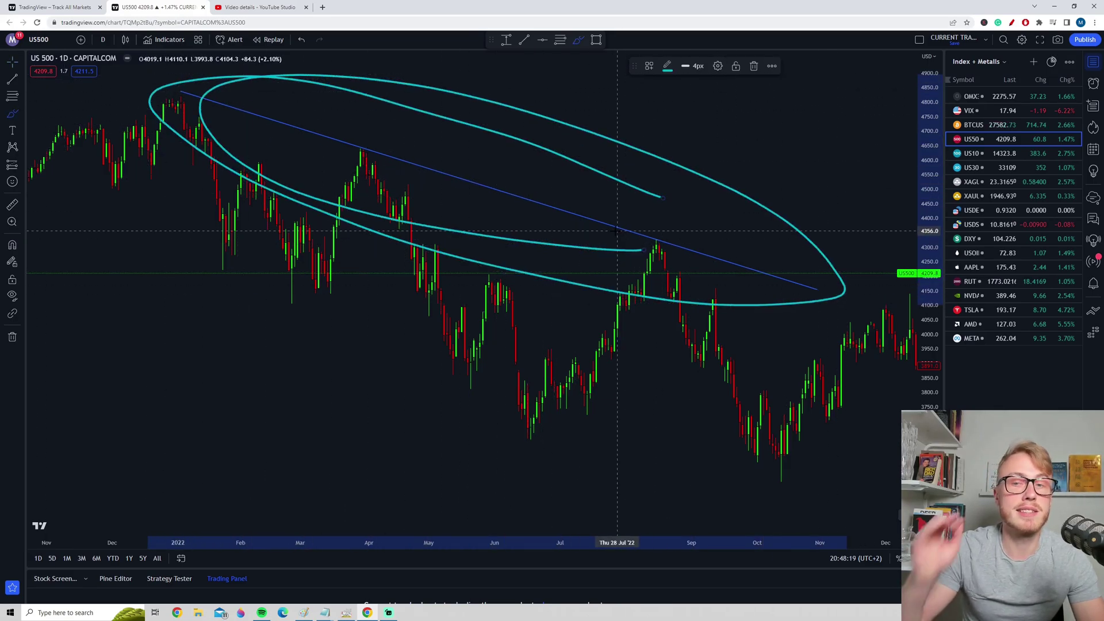
pyautogui.press('Delete')
# Set the descending trend line's width to 4px.
pyautogui.click(617, 228)
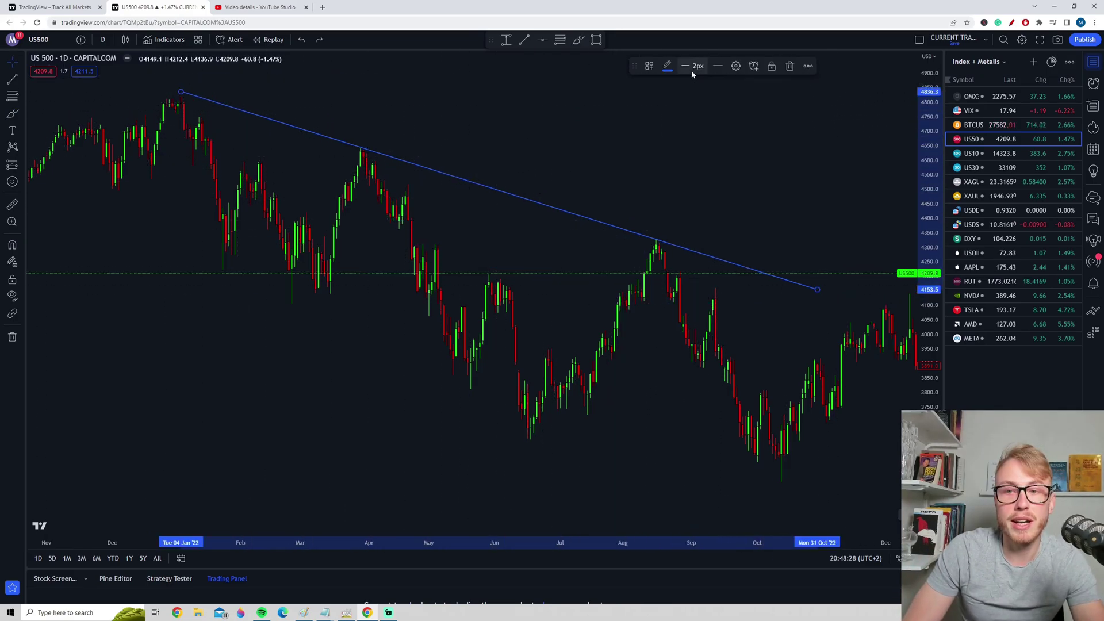
pyautogui.click(696, 67)
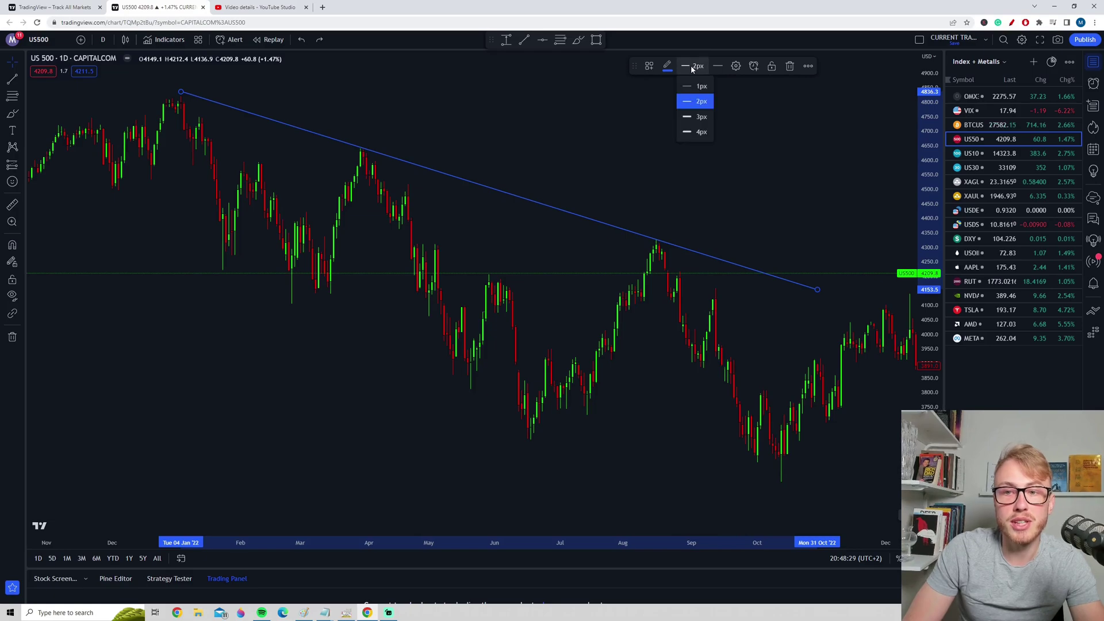
pyautogui.click(700, 133)
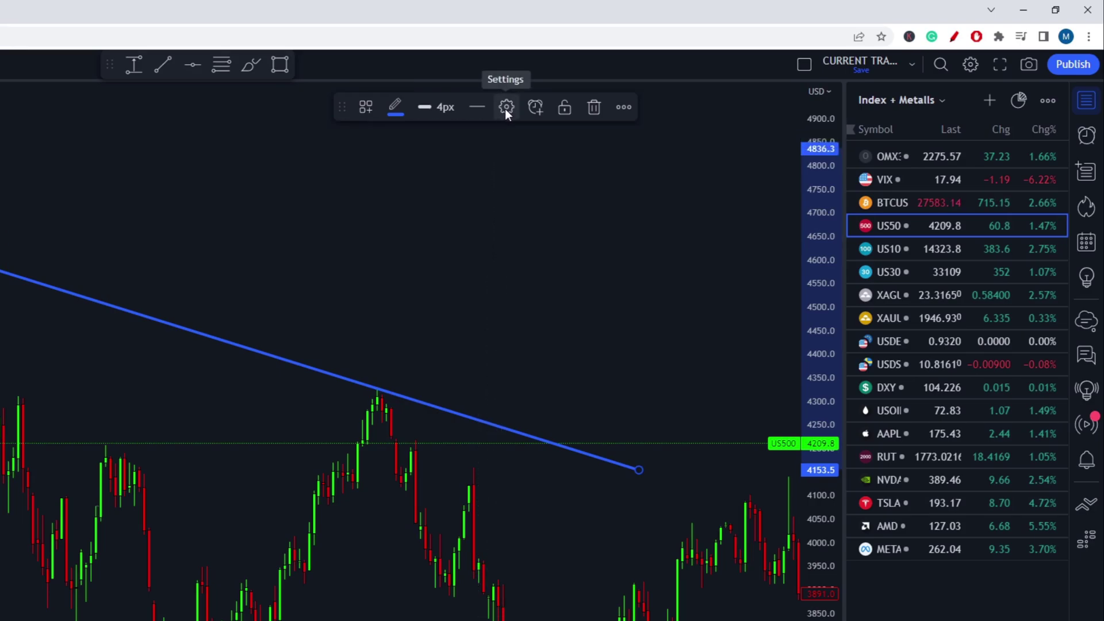
# Review the Style options in the trend line's settings, and close them without changes.
pyautogui.click(506, 108)
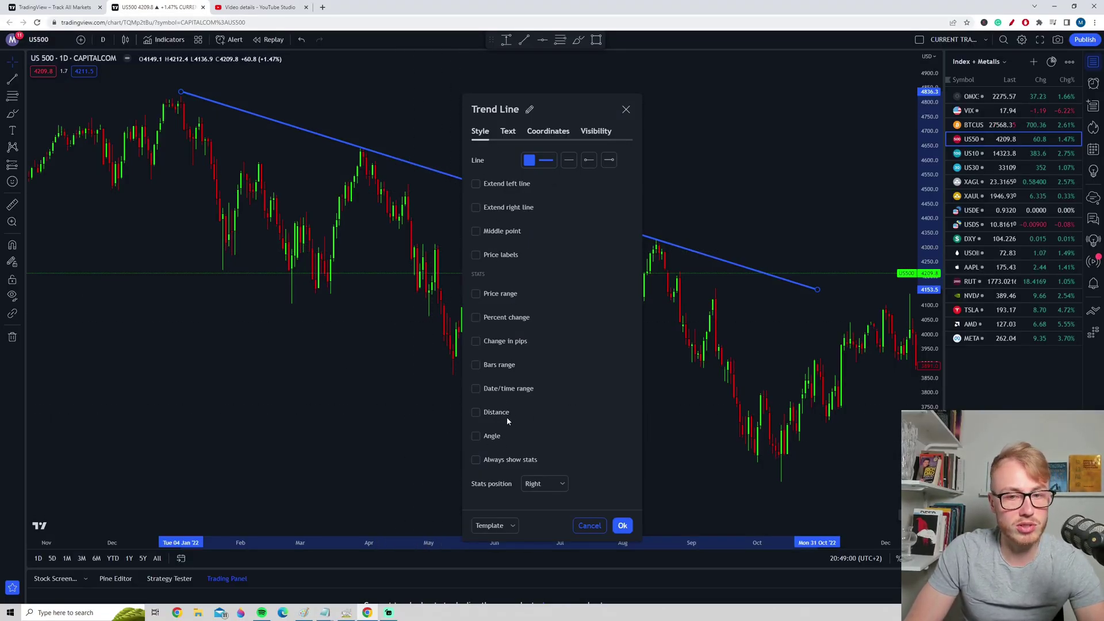
pyautogui.click(626, 109)
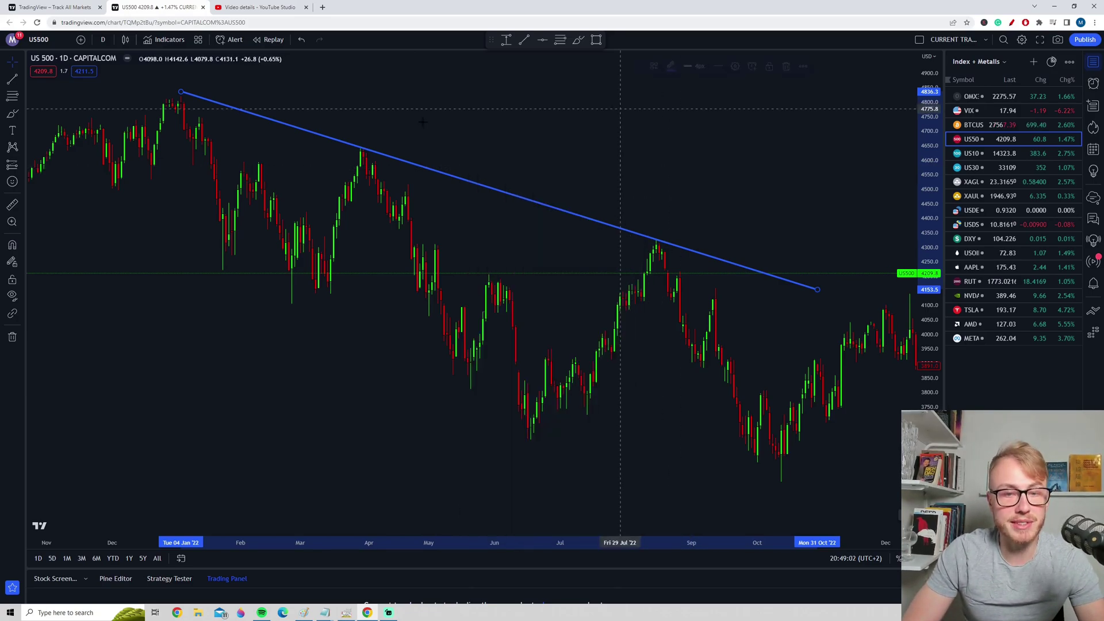
pyautogui.moveTo(821, 294); pyautogui.dragTo(874, 306)
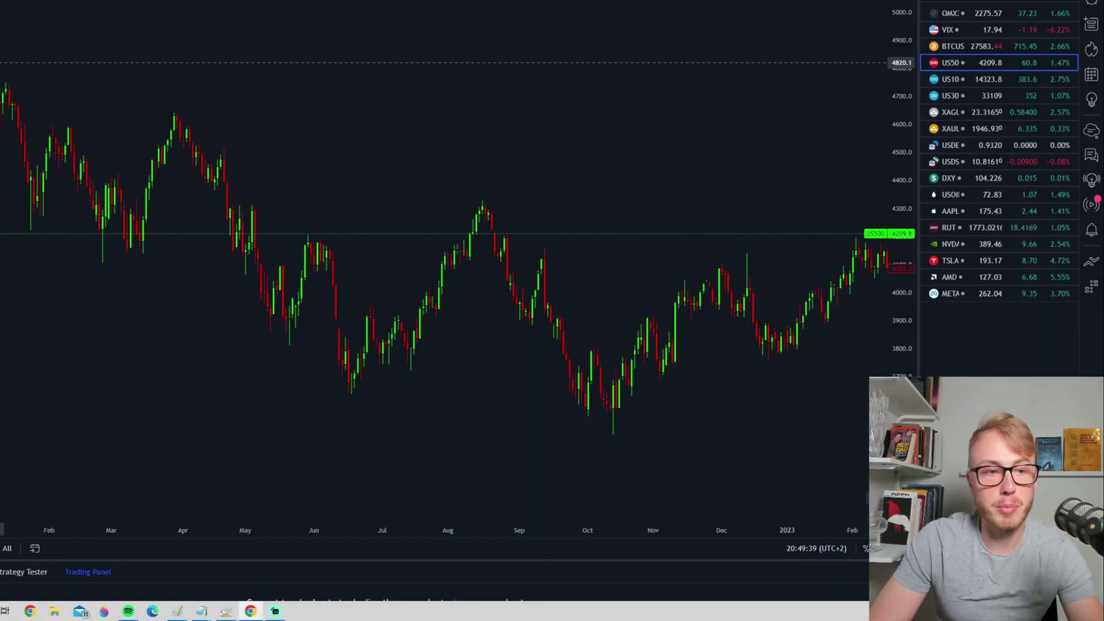
pyautogui.moveTo(1, 63)
pyautogui.mouseDown()
pyautogui.moveTo(431, 109)
pyautogui.moveTo(804, 218)
pyautogui.moveTo(847, 267)
pyautogui.moveTo(825, 281)
pyautogui.moveTo(824, 230)
pyautogui.mouseUp()
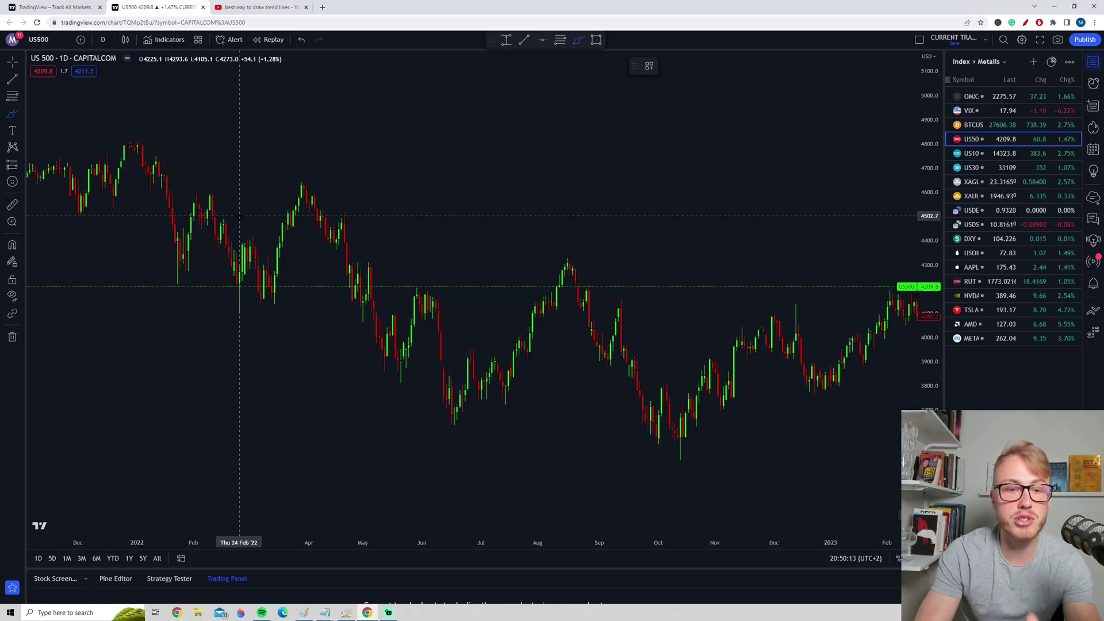
# Circle the whole price decline from December 2021 to early 2023 with a brush stroke, and undo it.
pyautogui.moveTo(794, 241)
pyautogui.mouseDown()
pyautogui.moveTo(537, 111)
pyautogui.moveTo(894, 460)
pyautogui.moveTo(357, 80)
pyautogui.mouseUp()
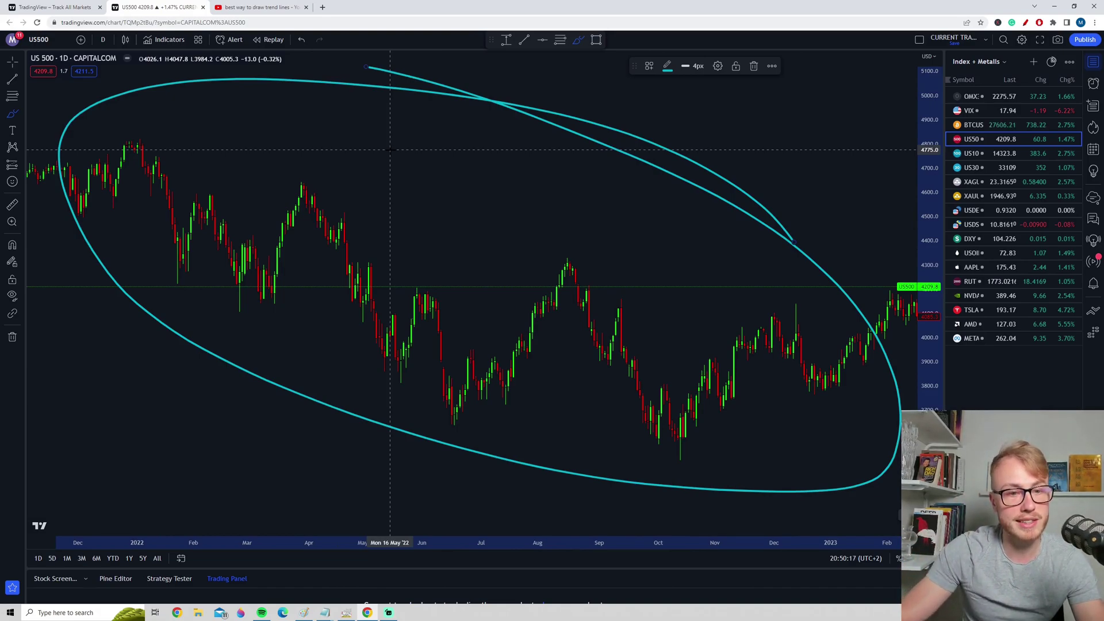
pyautogui.hotkey('ctrl', 'z')
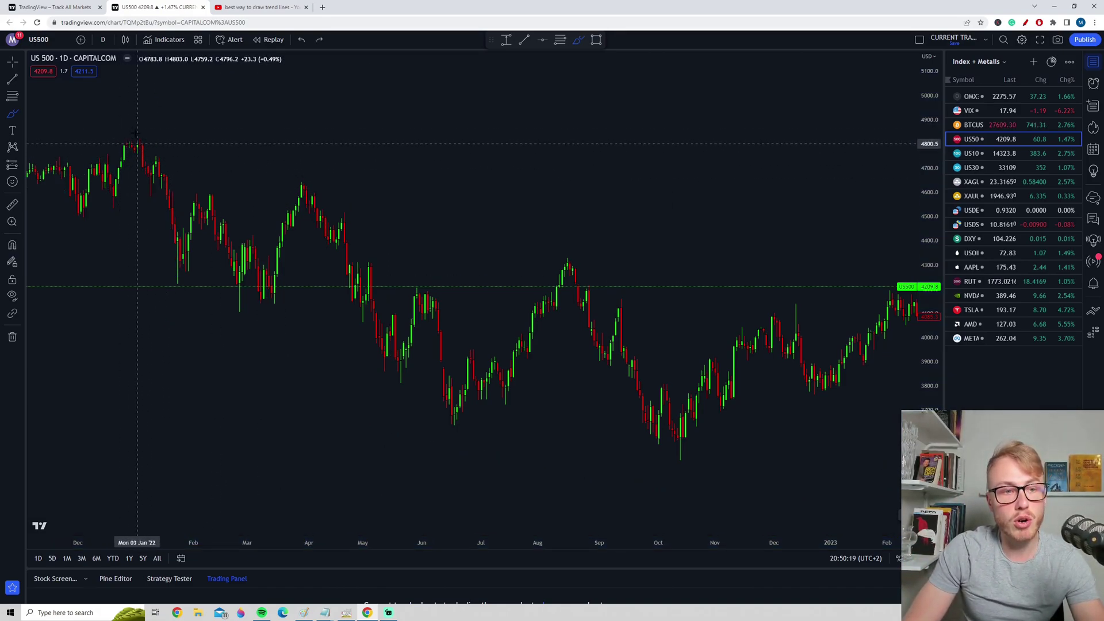
# Mark the January, late March and August 2022 swing highs and the March, June and October lows with short horizontal brush strokes.
pyautogui.moveTo(122, 136); pyautogui.dragTo(183, 135)
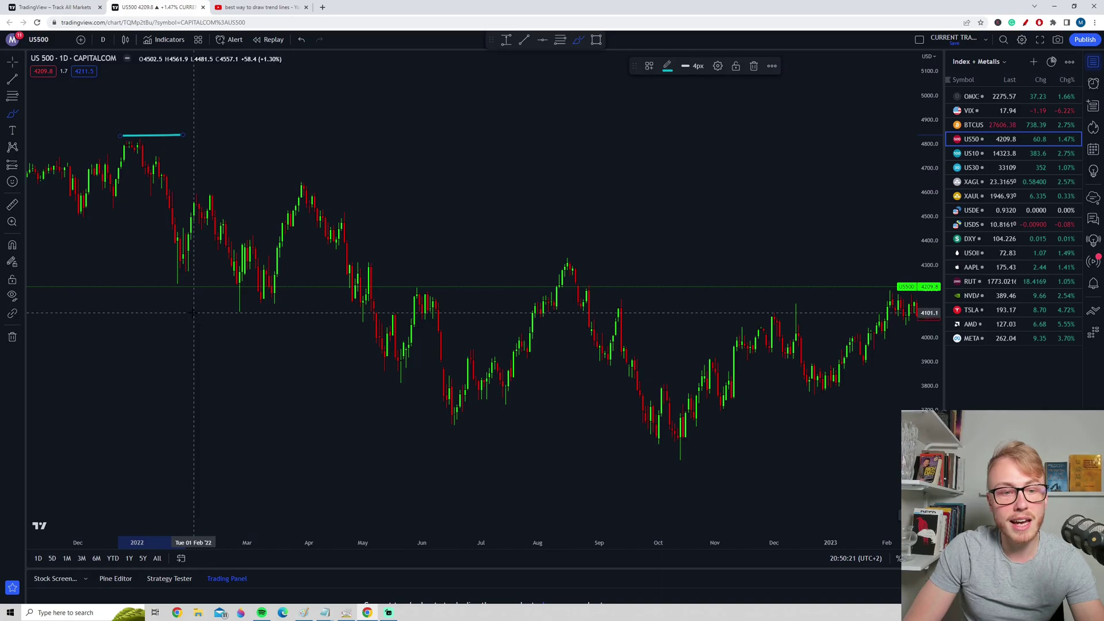
pyautogui.moveTo(195, 312); pyautogui.dragTo(302, 309)
pyautogui.moveTo(292, 173); pyautogui.dragTo(369, 164)
pyautogui.moveTo(426, 439); pyautogui.dragTo(524, 439)
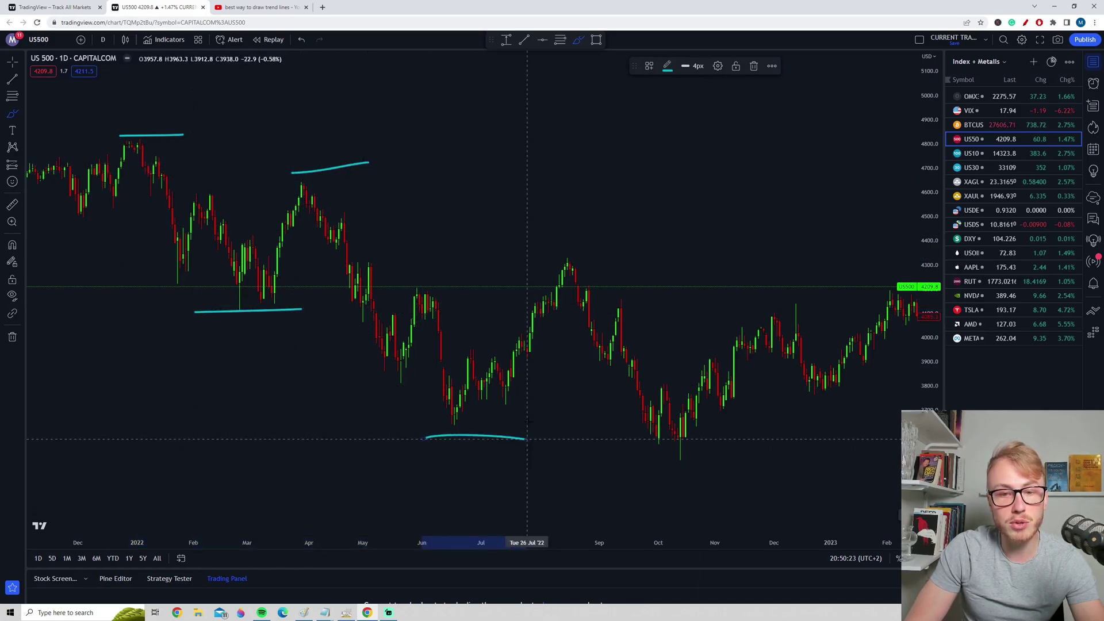
pyautogui.moveTo(533, 253); pyautogui.dragTo(622, 242)
pyautogui.moveTo(643, 471); pyautogui.dragTo(751, 466)
# Undo the six horizontal brush strokes at the swing highs and lows.
pyautogui.hotkey('ctrl', 'z')
pyautogui.hotkey('ctrl', 'z')
pyautogui.hotkey('ctrl', 'z')
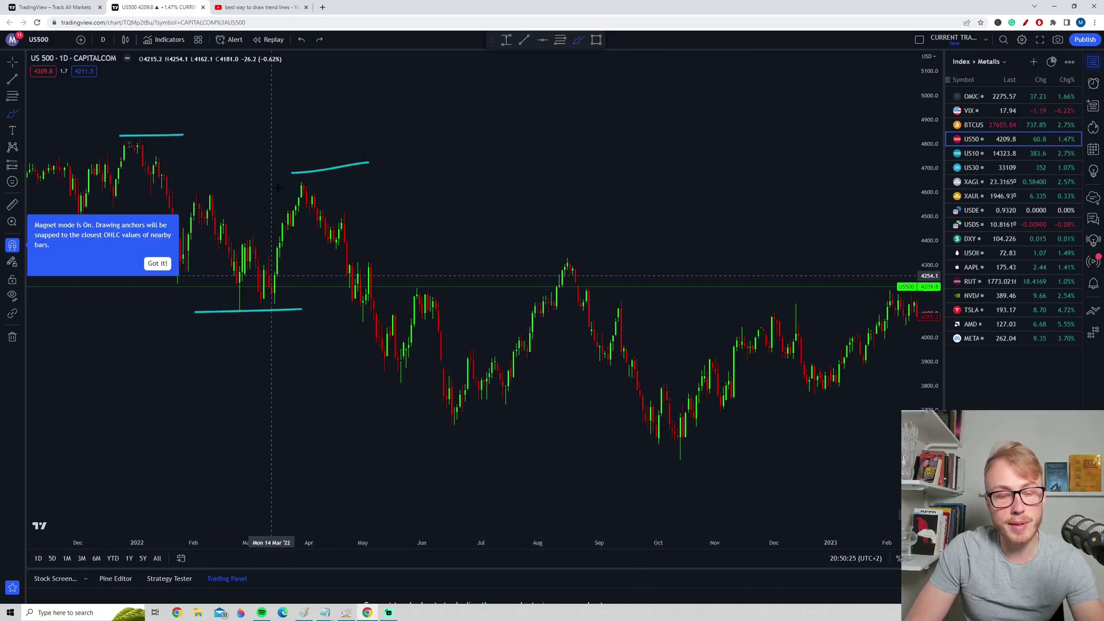
pyautogui.hotkey('ctrl', 'z')
pyautogui.hotkey('ctrl', 'z')
pyautogui.hotkey('ctrl', 'z')
# Circle the three major swing highs and the three major swing lows of 2022 with the brush.
pyautogui.moveTo(131, 115)
pyautogui.mouseDown()
pyautogui.moveTo(161, 113)
pyautogui.moveTo(155, 123)
pyautogui.mouseUp()
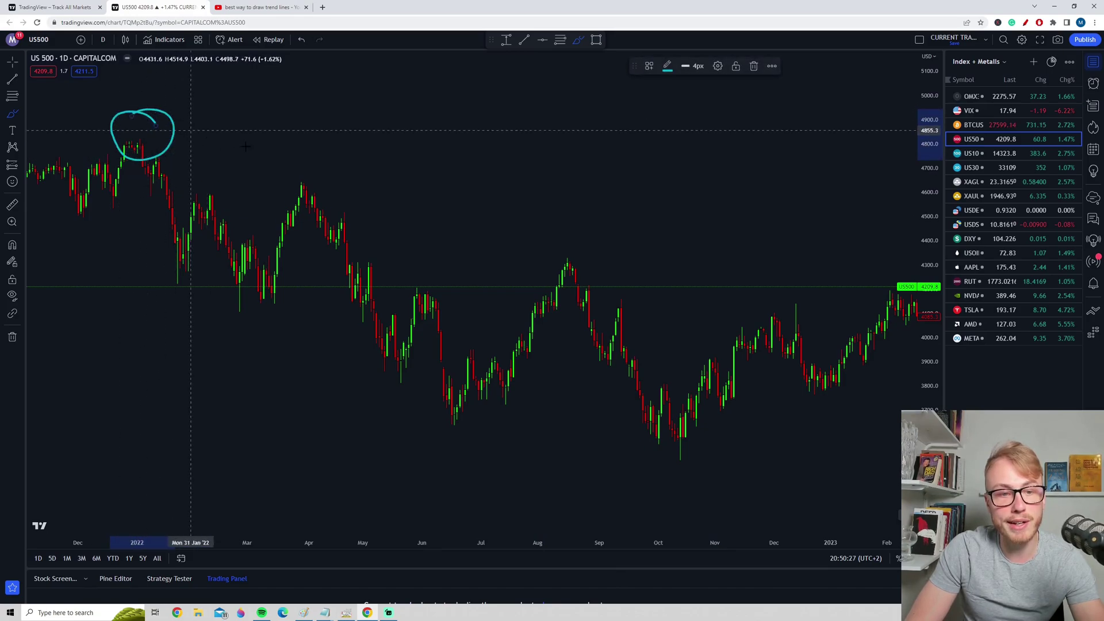
pyautogui.moveTo(313, 147)
pyautogui.mouseDown()
pyautogui.moveTo(308, 219)
pyautogui.moveTo(333, 161)
pyautogui.mouseUp()
pyautogui.moveTo(590, 256); pyautogui.dragTo(574, 230)
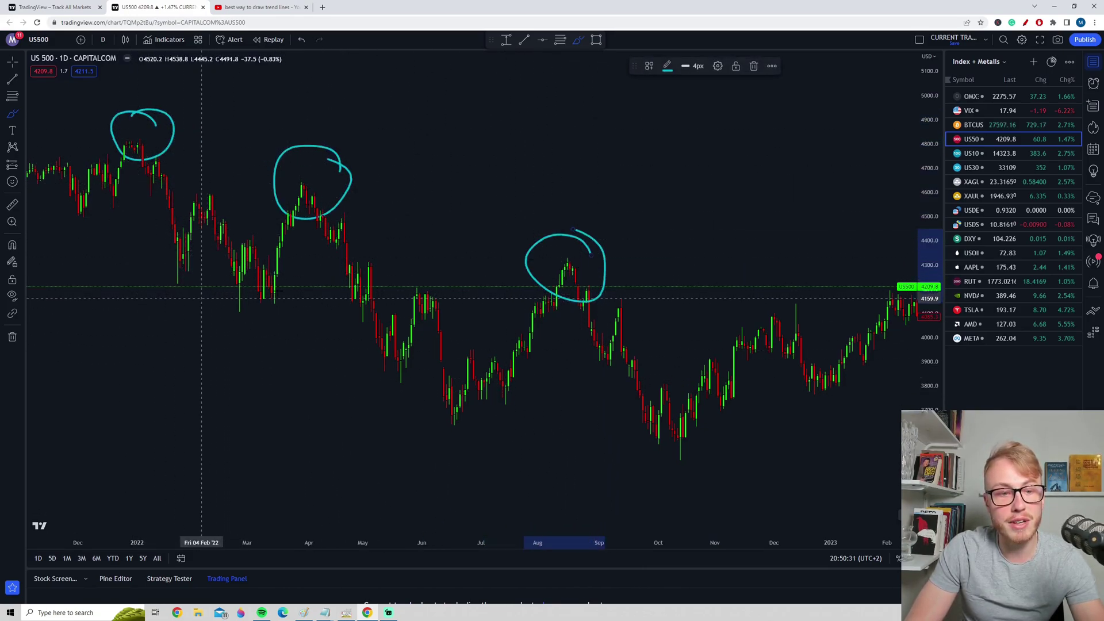
pyautogui.moveTo(214, 263); pyautogui.dragTo(282, 283)
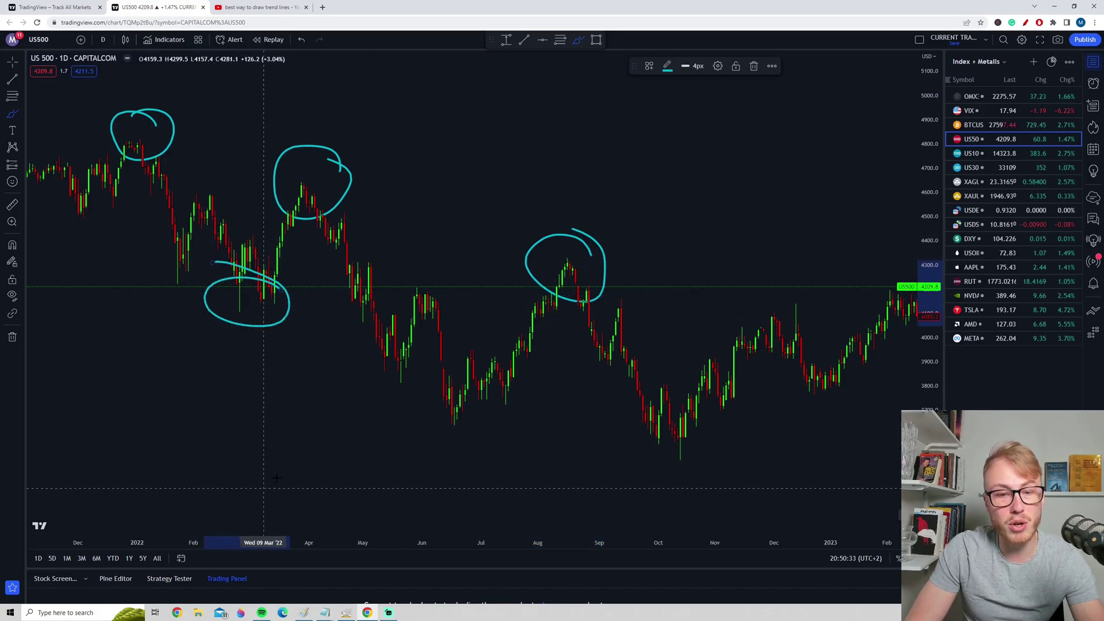
pyautogui.moveTo(446, 381)
pyautogui.mouseDown()
pyautogui.moveTo(454, 448)
pyautogui.moveTo(430, 364)
pyautogui.mouseUp()
pyautogui.moveTo(701, 447)
pyautogui.mouseDown()
pyautogui.moveTo(621, 471)
pyautogui.moveTo(703, 448)
pyautogui.mouseUp()
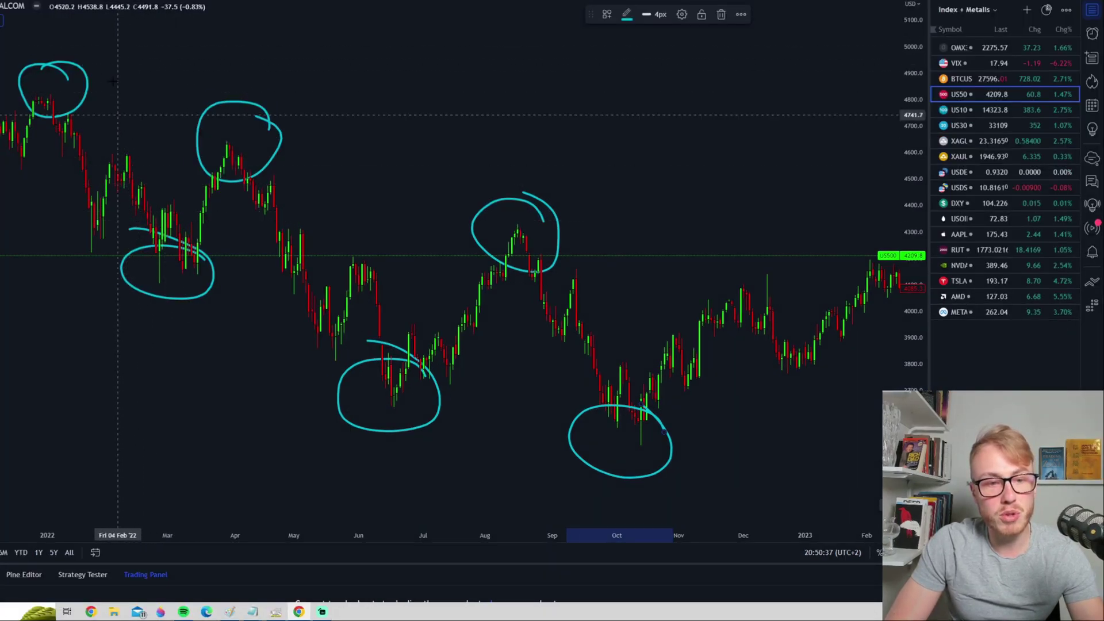
# Mark five minor swings between July and October 2022 with short brush strokes, and trace the April to June decline with two longer strokes.
pyautogui.moveTo(580, 330); pyautogui.dragTo(622, 331)
pyautogui.moveTo(614, 359); pyautogui.dragTo(639, 358)
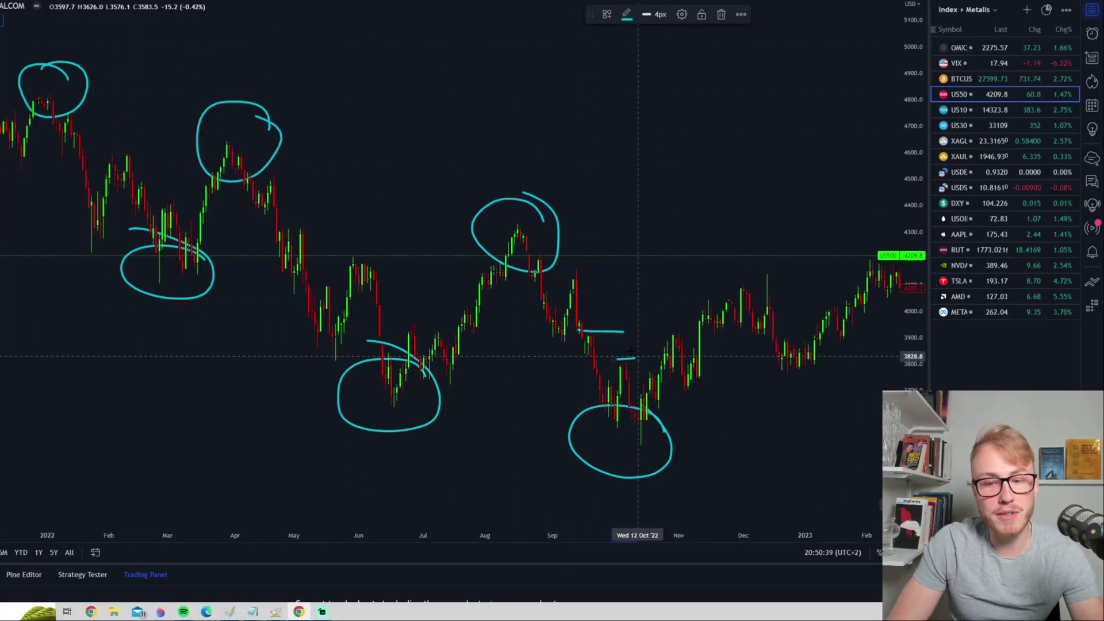
pyautogui.moveTo(569, 264); pyautogui.dragTo(608, 262)
pyautogui.moveTo(460, 298); pyautogui.dragTo(494, 295)
pyautogui.moveTo(432, 331); pyautogui.dragTo(478, 329)
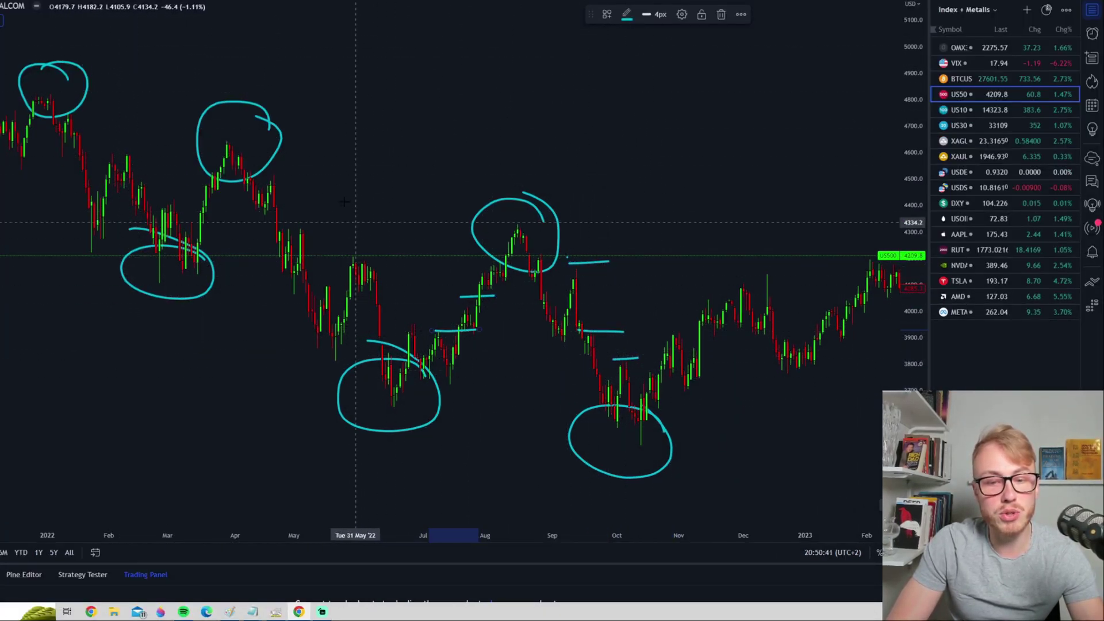
pyautogui.moveTo(217, 194)
pyautogui.mouseDown()
pyautogui.moveTo(280, 163)
pyautogui.moveTo(288, 323)
pyautogui.moveTo(373, 371)
pyautogui.mouseUp()
pyautogui.moveTo(320, 154); pyautogui.dragTo(413, 355)
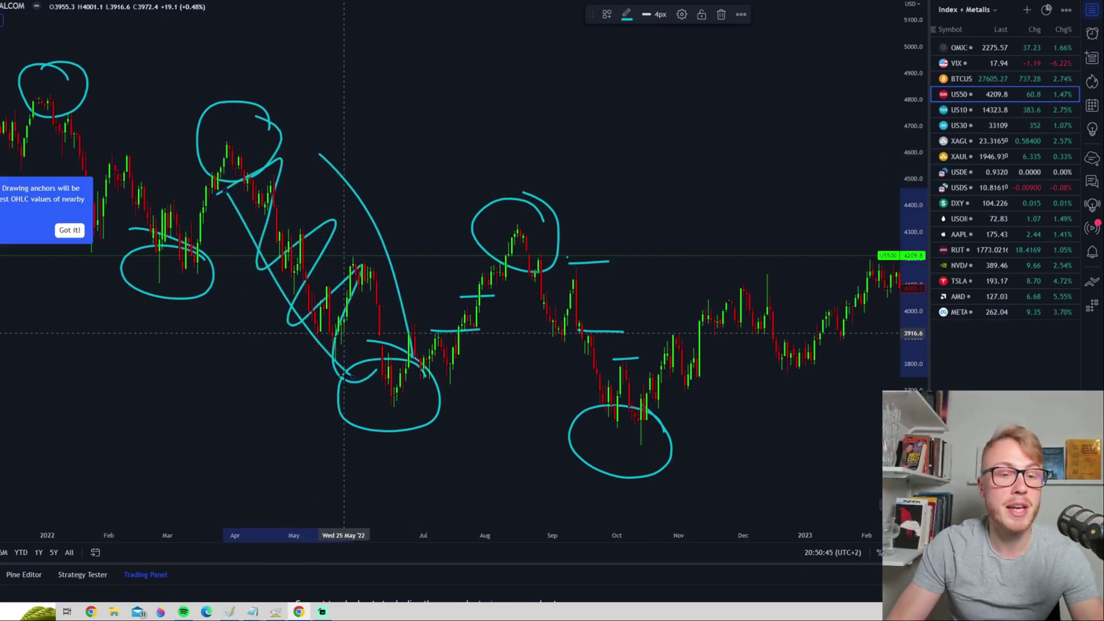
# Undo all the brush marks, and also undo a new stroke traced along the decline from January to October 2022.
pyautogui.hotkey('ctrl', 'z')
pyautogui.hotkey('ctrl', 'z')
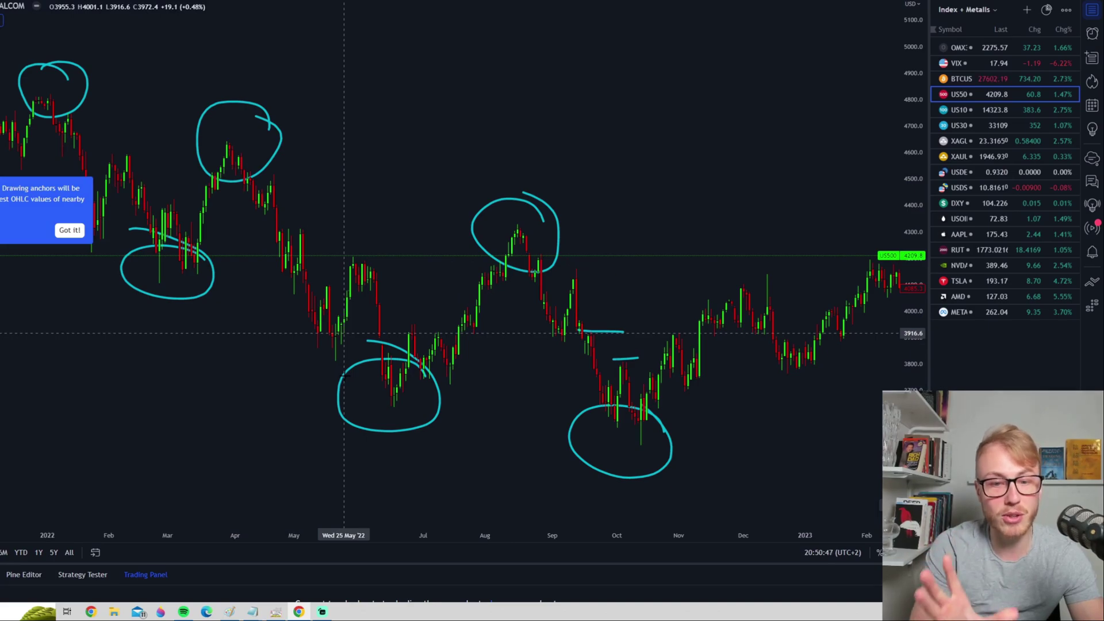
pyautogui.hotkey('ctrl', 'z')
pyautogui.hotkey('ctrl', 'z')
pyautogui.hotkey('ctrl', 'z')
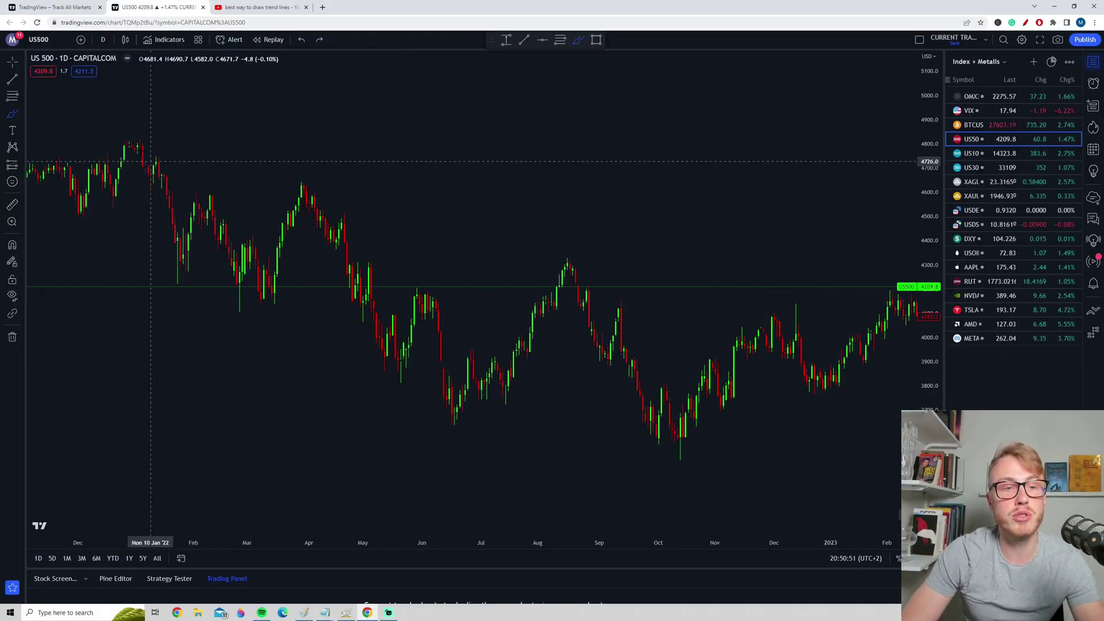
pyautogui.moveTo(136, 145)
pyautogui.mouseDown()
pyautogui.moveTo(374, 295)
pyautogui.moveTo(549, 249)
pyautogui.moveTo(677, 435)
pyautogui.mouseUp()
pyautogui.hotkey('ctrl', 'z')
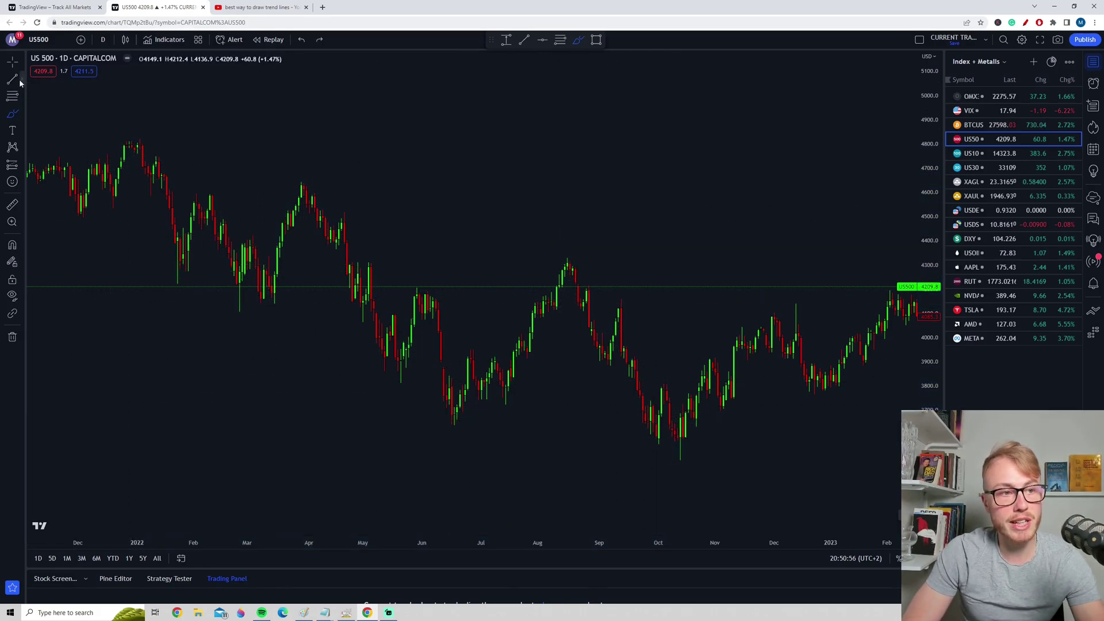
# Draw a descending trend line from 15 December 2021 along the swing highs, and extend its end to late January 2023.
pyautogui.moveTo(126, 139)
pyautogui.mouseDown()
pyautogui.moveTo(301, 153)
pyautogui.moveTo(401, 207)
pyautogui.mouseUp()
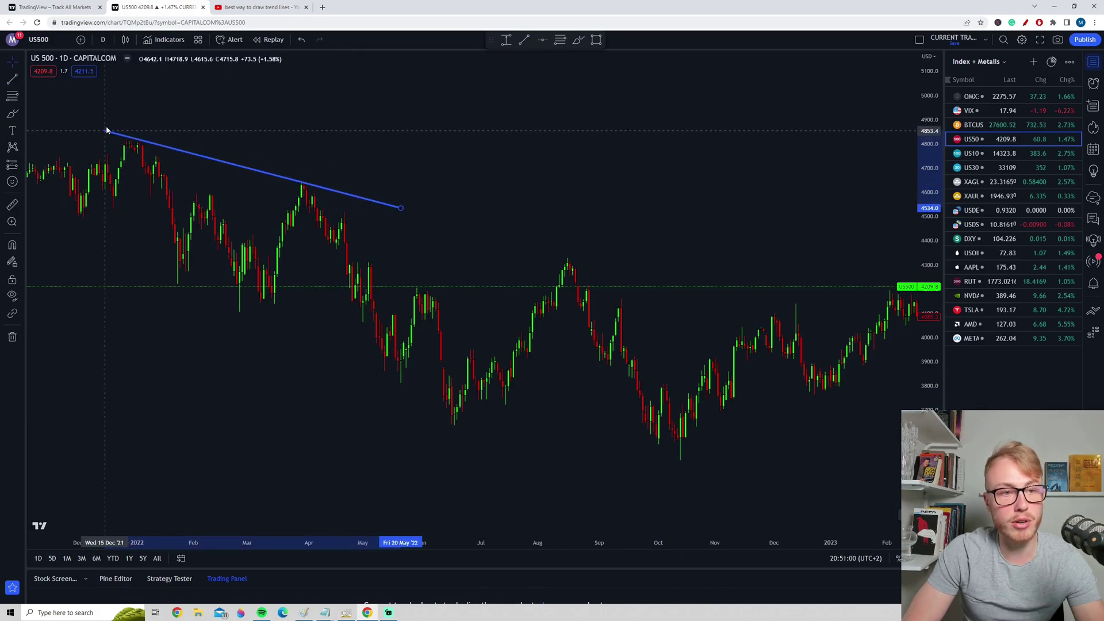
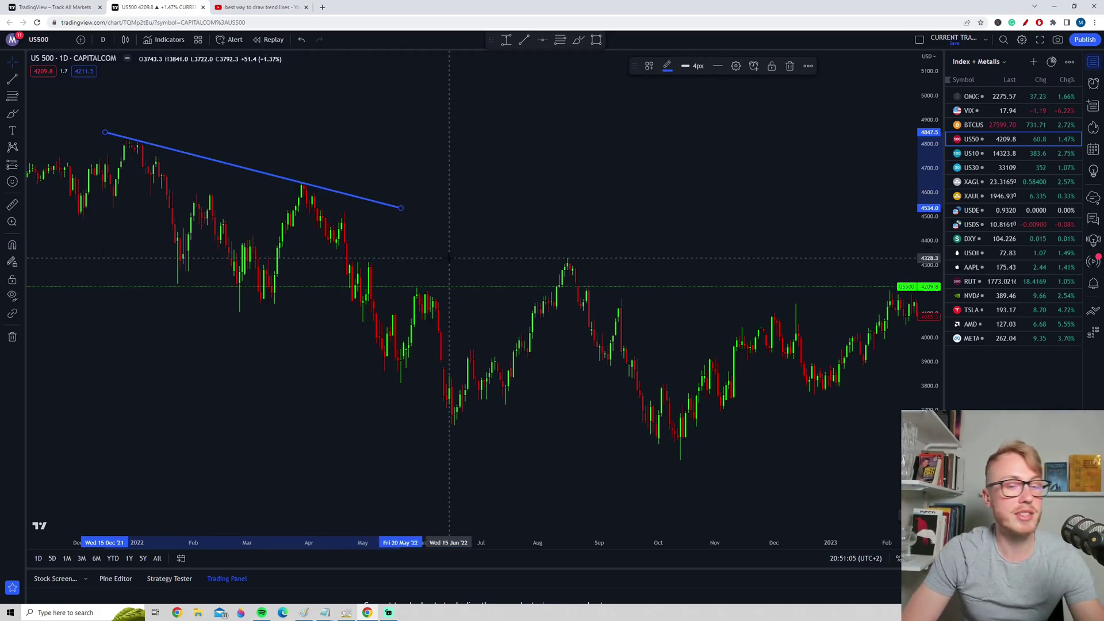
pyautogui.moveTo(402, 212)
pyautogui.mouseDown()
pyautogui.moveTo(725, 260)
pyautogui.moveTo(810, 303)
pyautogui.moveTo(846, 341)
pyautogui.moveTo(883, 349)
pyautogui.mouseUp()
# Circle the four swing highs touching the trend line, and draw a brush loop around the entire line.
pyautogui.moveTo(105, 132)
pyautogui.mouseDown()
pyautogui.moveTo(113, 161)
pyautogui.moveTo(102, 147)
pyautogui.moveTo(183, 137)
pyautogui.mouseUp()
pyautogui.hotkey('alt', 't')
pyautogui.moveTo(338, 195)
pyautogui.mouseDown()
pyautogui.moveTo(304, 208)
pyautogui.moveTo(345, 175)
pyautogui.mouseUp()
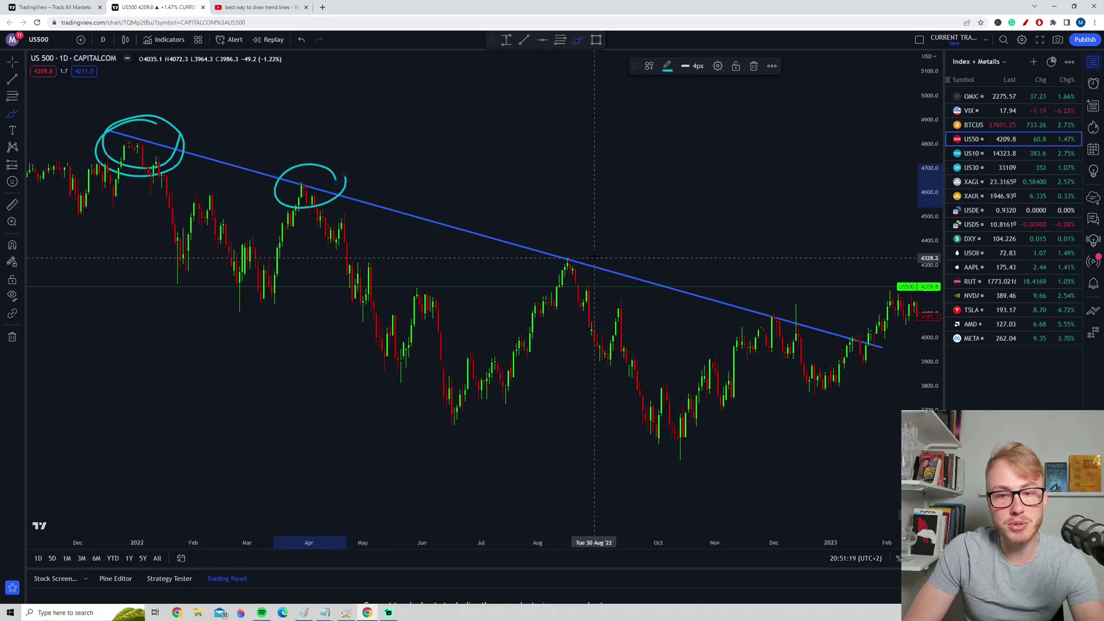
pyautogui.moveTo(592, 253); pyautogui.dragTo(584, 245)
pyautogui.moveTo(765, 293); pyautogui.dragTo(761, 292)
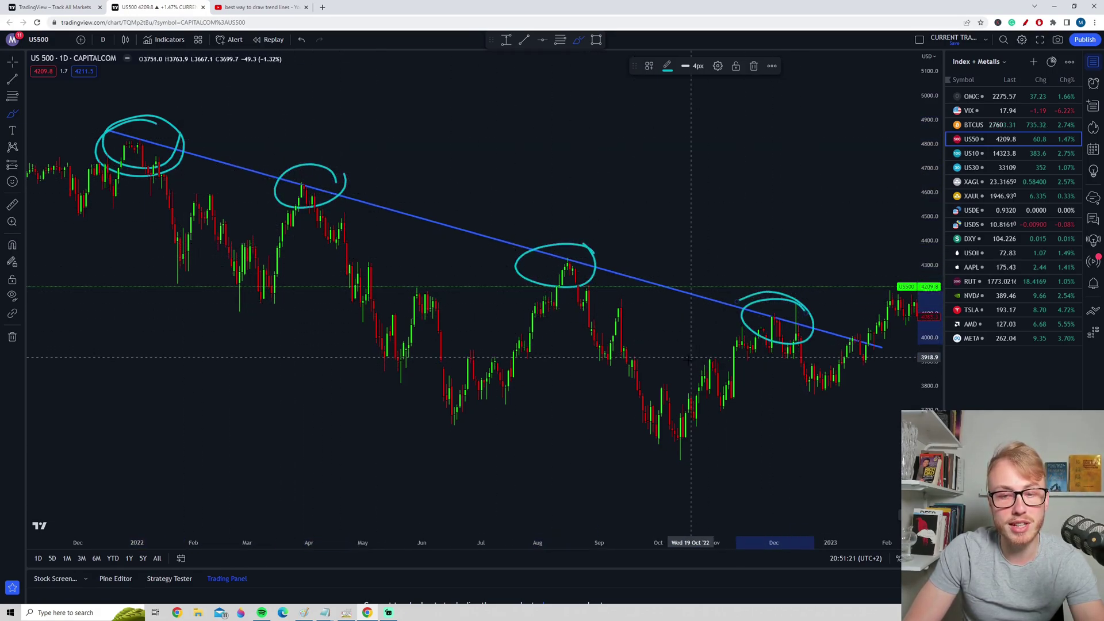
pyautogui.moveTo(860, 296)
pyautogui.mouseDown()
pyautogui.moveTo(405, 153)
pyautogui.moveTo(112, 118)
pyautogui.moveTo(879, 371)
pyautogui.moveTo(363, 178)
pyautogui.mouseUp()
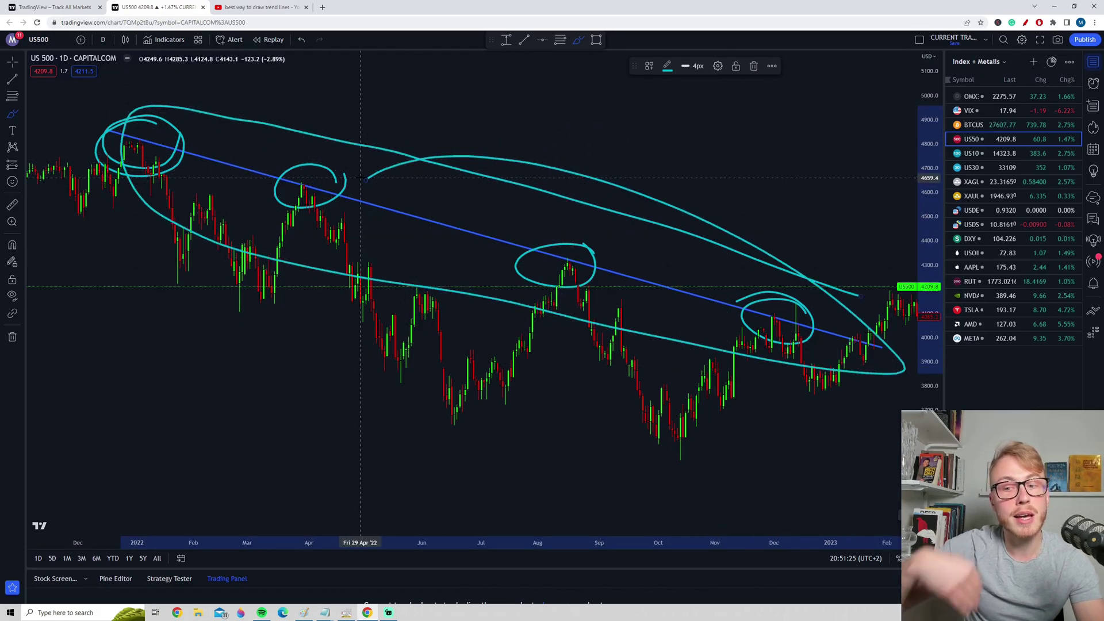
# Undo the circles around the swing highs and the loop around the trend line.
pyautogui.hotkey('ctrl', 'z')
pyautogui.hotkey('ctrl', 'z')
pyautogui.hotkey('ctrl', 'z')
pyautogui.hotkey('ctrl', 'z')
pyautogui.hotkey('ctrl', 'z')
pyautogui.hotkey('ctrl', 'z')
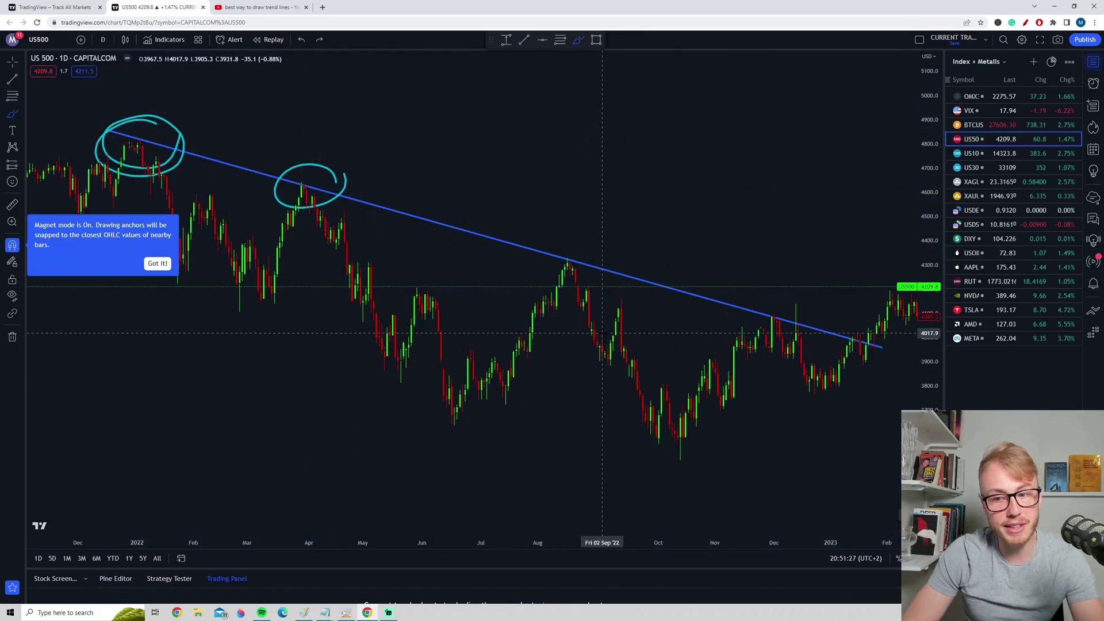
# Outline the mid-December 2022 wick above the trend line and its neighbouring candles with brush strokes, and undo them.
pyautogui.scroll(1, 801, 332)
pyautogui.scroll(5, 801, 332)
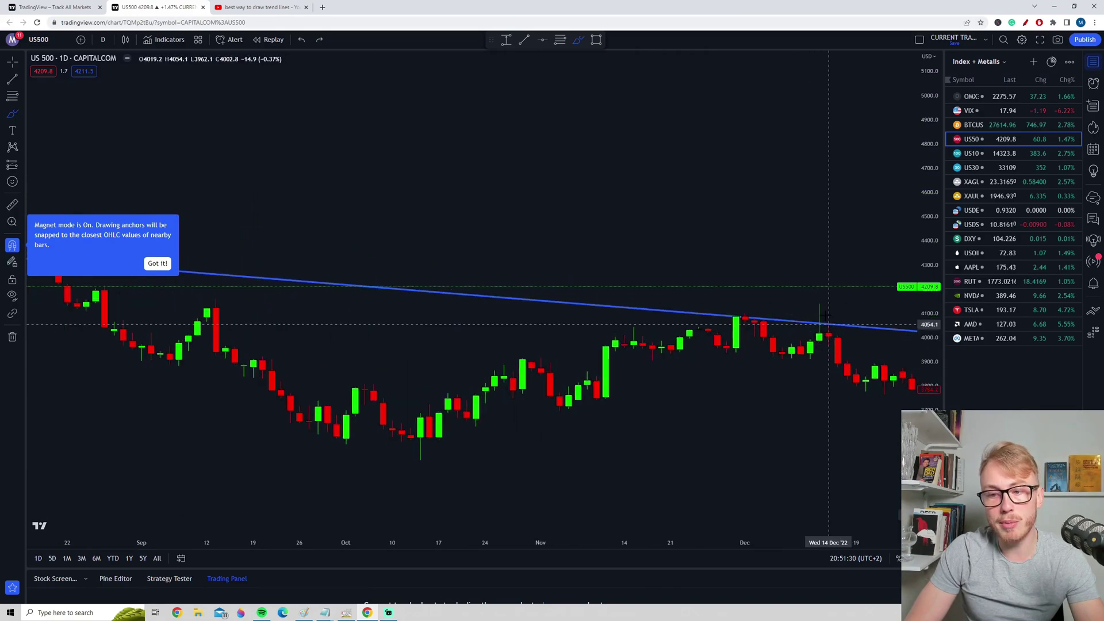
pyautogui.scroll(3, 290, 209)
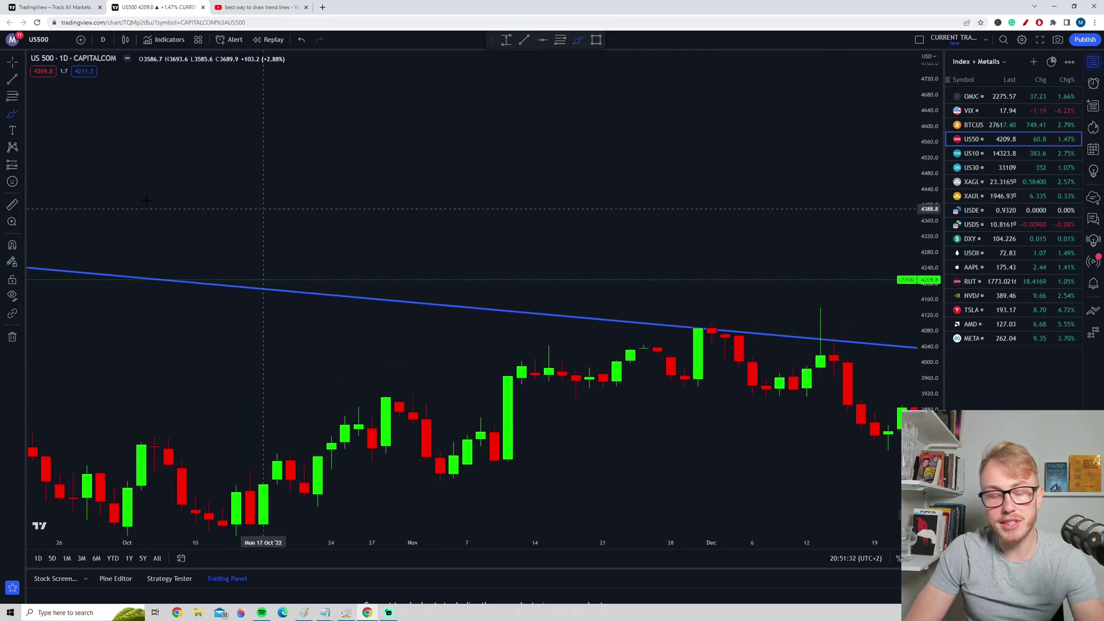
pyautogui.click(20, 115)
pyautogui.click(47, 112)
pyautogui.moveTo(833, 300)
pyautogui.mouseDown()
pyautogui.moveTo(810, 302)
pyautogui.moveTo(821, 388)
pyautogui.mouseUp()
pyautogui.moveTo(807, 305)
pyautogui.mouseDown()
pyautogui.moveTo(787, 303)
pyautogui.moveTo(875, 303)
pyautogui.mouseUp()
pyautogui.moveTo(805, 298)
pyautogui.mouseDown()
pyautogui.moveTo(741, 299)
pyautogui.moveTo(805, 388)
pyautogui.mouseUp()
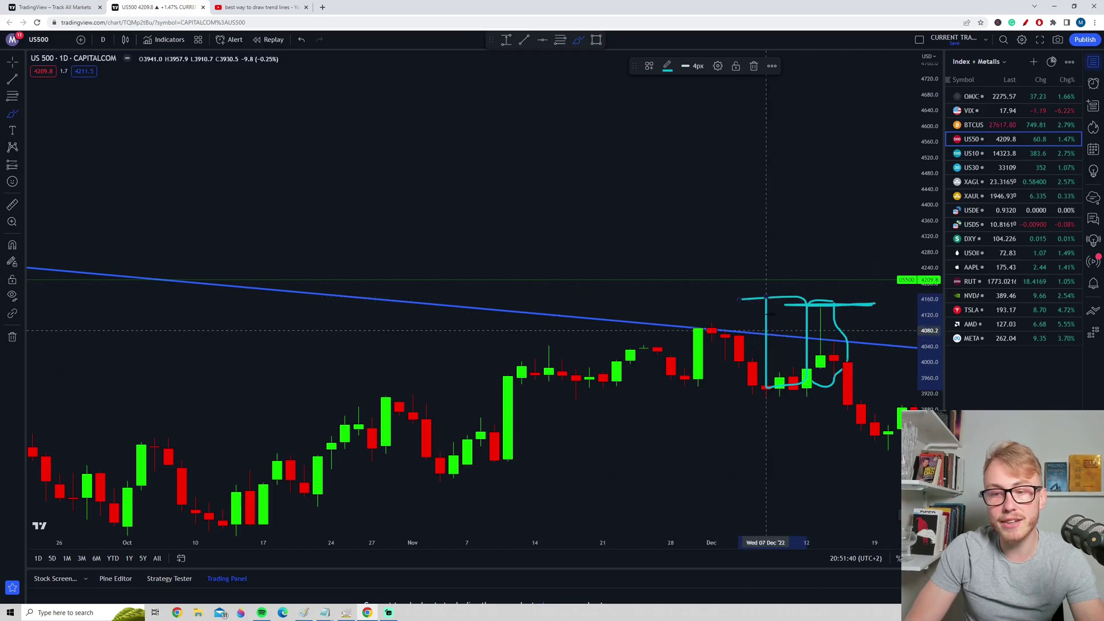
pyautogui.moveTo(719, 299); pyautogui.dragTo(624, 322)
pyautogui.hotkey('ctrl', 'z')
pyautogui.hotkey('ctrl', 'z')
pyautogui.hotkey('ctrl', 'z')
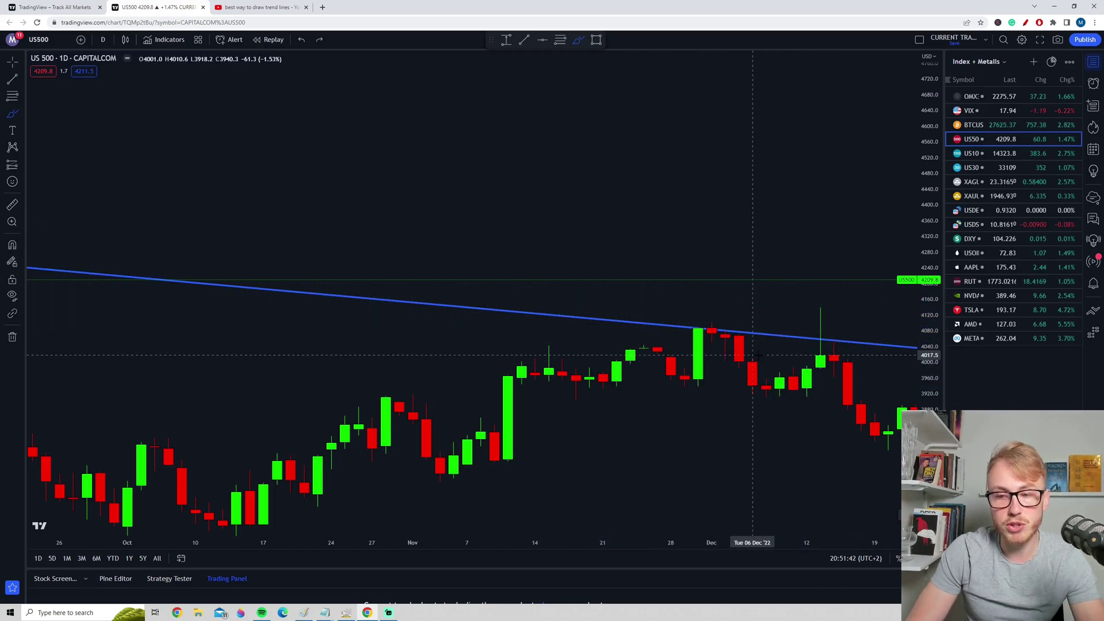
# Circle the December 2022 wick above the trend line, loop around the line itself with the brush, and undo these marks.
pyautogui.scroll(-5, 699, 379)
pyautogui.moveTo(909, 299); pyautogui.dragTo(909, 315)
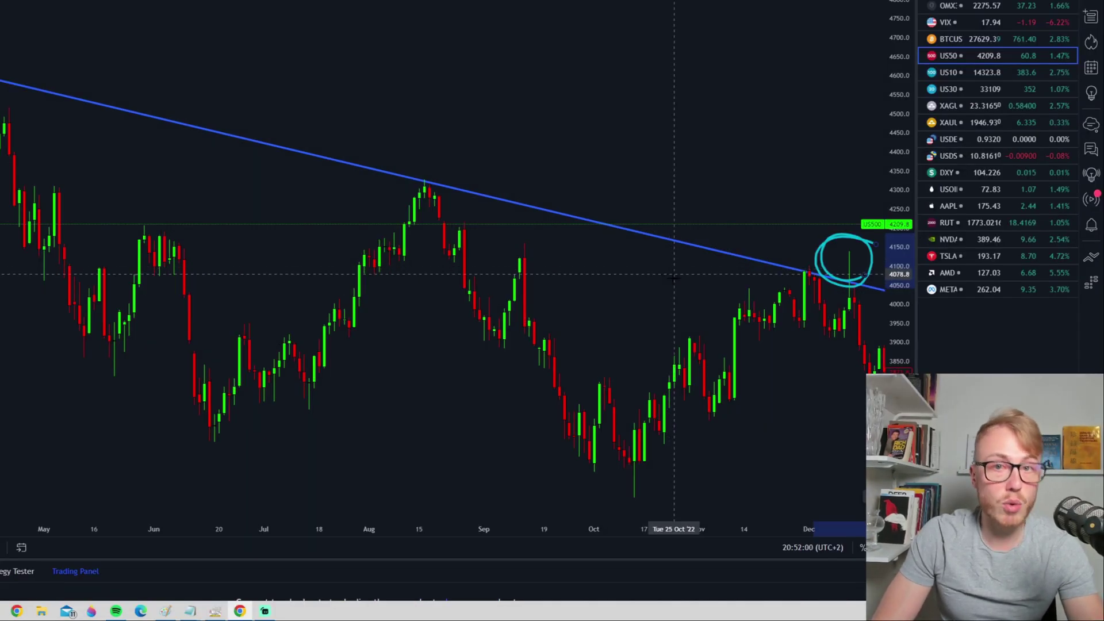
pyautogui.moveTo(656, 269)
pyautogui.mouseDown()
pyautogui.moveTo(699, 180)
pyautogui.moveTo(706, 261)
pyautogui.moveTo(719, 253)
pyautogui.moveTo(509, 187)
pyautogui.mouseUp()
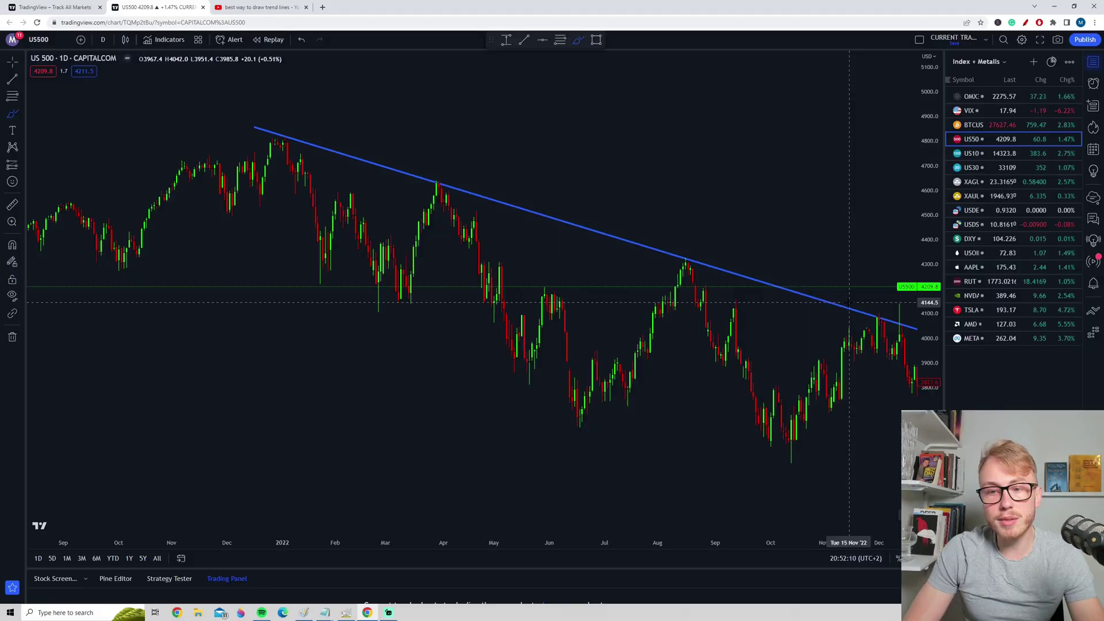
pyautogui.moveTo(847, 299)
pyautogui.mouseDown()
pyautogui.moveTo(562, 197)
pyautogui.moveTo(379, 178)
pyautogui.moveTo(782, 304)
pyautogui.moveTo(602, 218)
pyautogui.mouseUp()
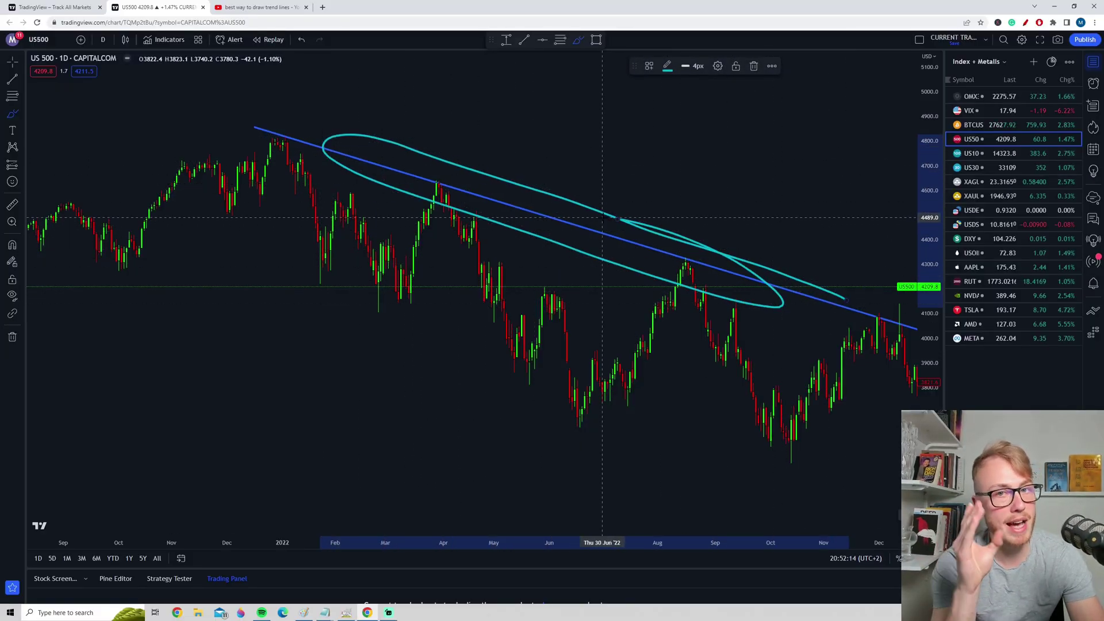
pyautogui.hotkey('ctrl', 'z')
pyautogui.hotkey('ctrl', 'z')
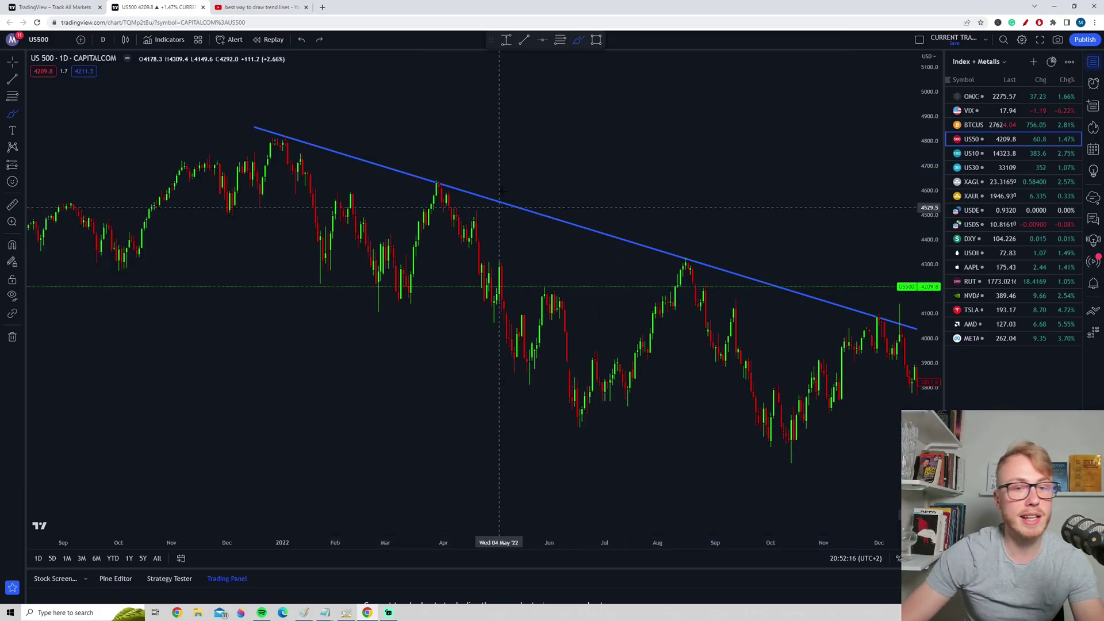
# Sketch a wave across the trend line with boundary strokes above and below it, loop around the line, and undo all these marks.
pyautogui.moveTo(269, 153)
pyautogui.mouseDown()
pyautogui.moveTo(313, 135)
pyautogui.moveTo(397, 189)
pyautogui.moveTo(468, 181)
pyautogui.moveTo(584, 207)
pyautogui.moveTo(888, 324)
pyautogui.mouseUp()
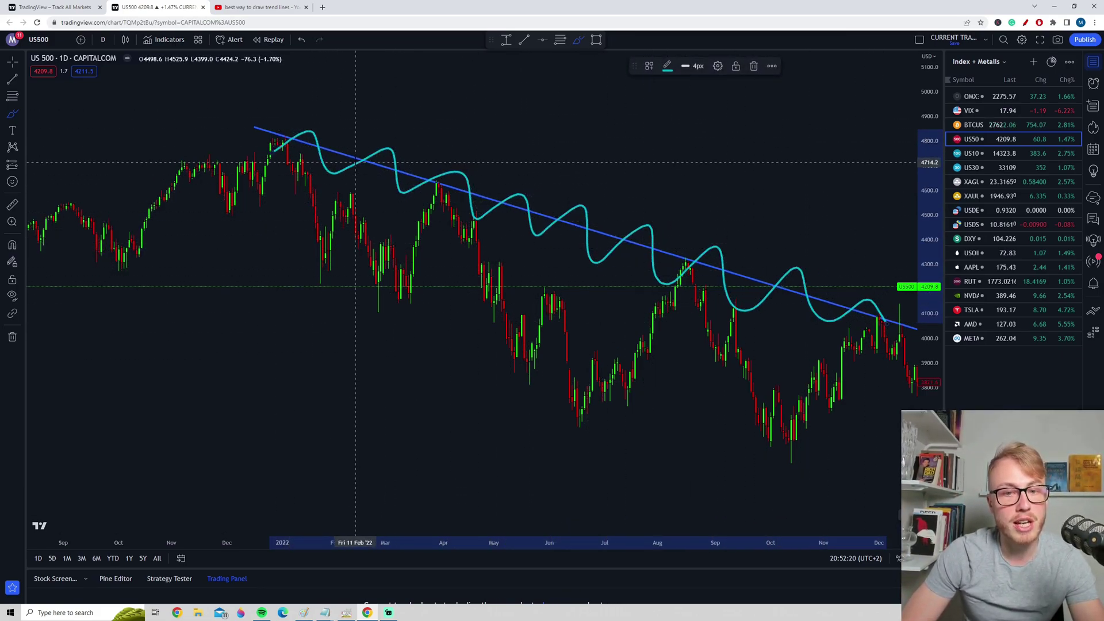
pyautogui.moveTo(305, 119); pyautogui.dragTo(864, 282)
pyautogui.moveTo(265, 158); pyautogui.dragTo(839, 316)
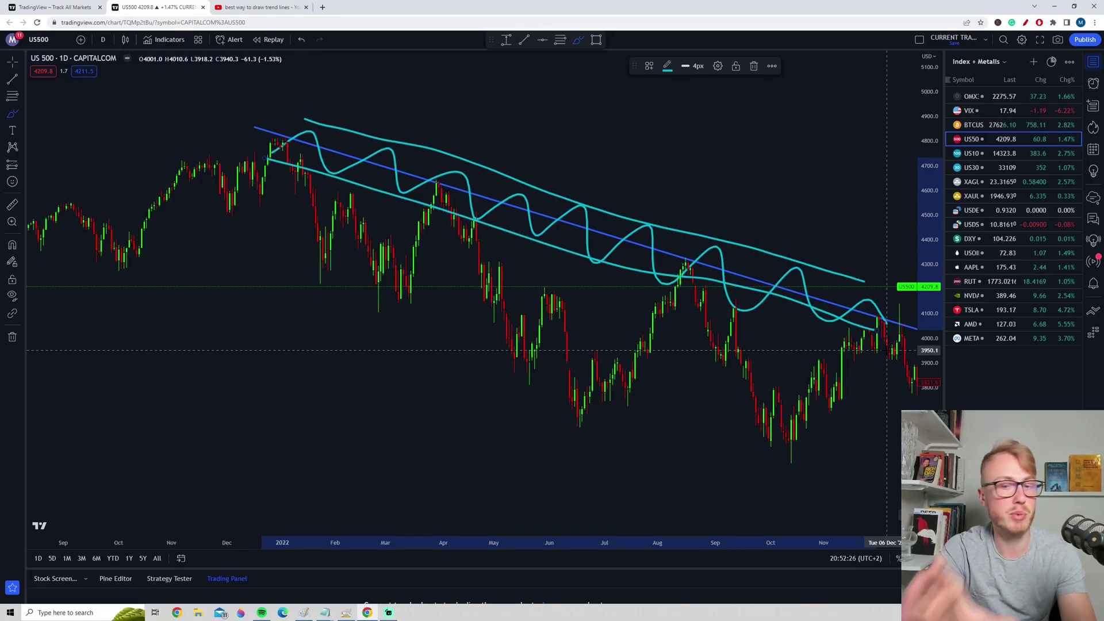
pyautogui.hotkey('ctrl', 'z')
pyautogui.hotkey('ctrl', 'z')
pyautogui.hotkey('ctrl', 'z')
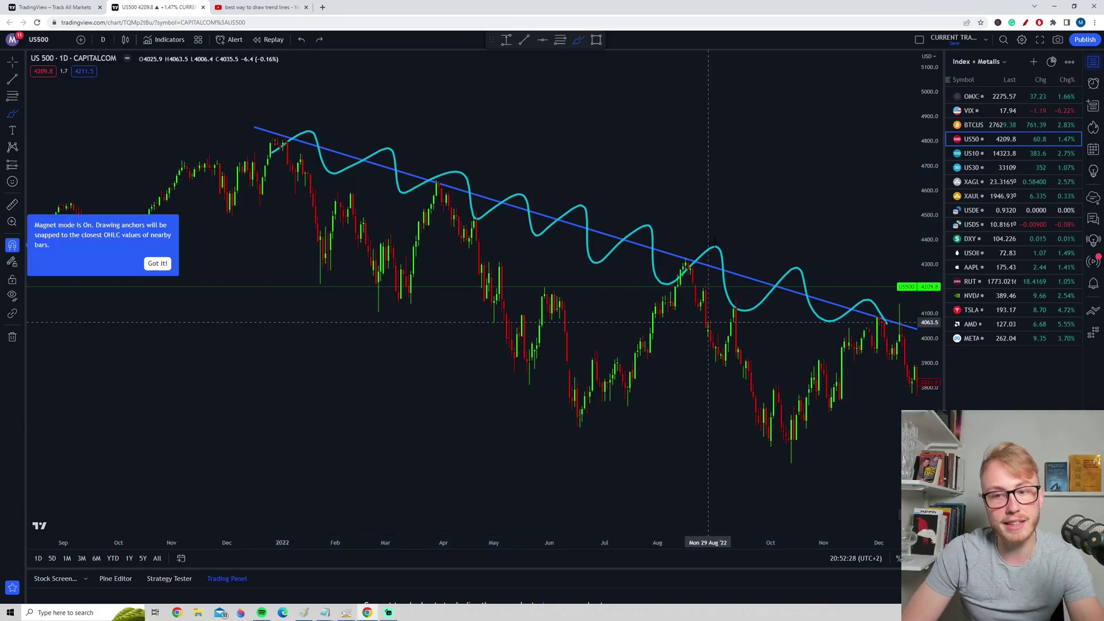
pyautogui.moveTo(787, 266)
pyautogui.mouseDown()
pyautogui.moveTo(376, 125)
pyautogui.moveTo(794, 270)
pyautogui.mouseUp()
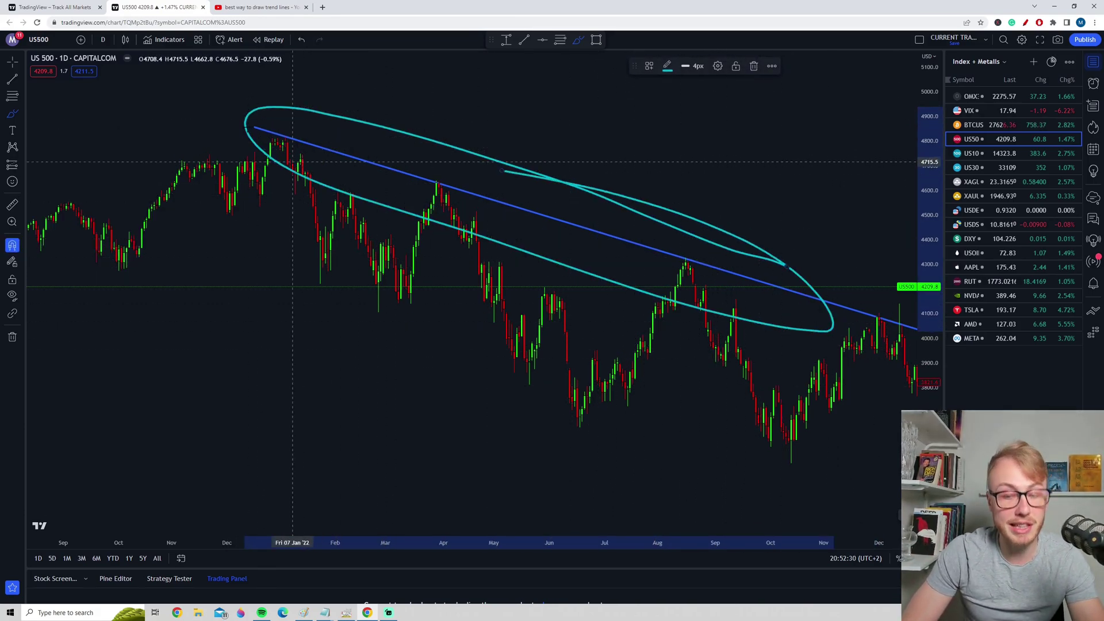
pyautogui.hotkey('ctrl', 'z')
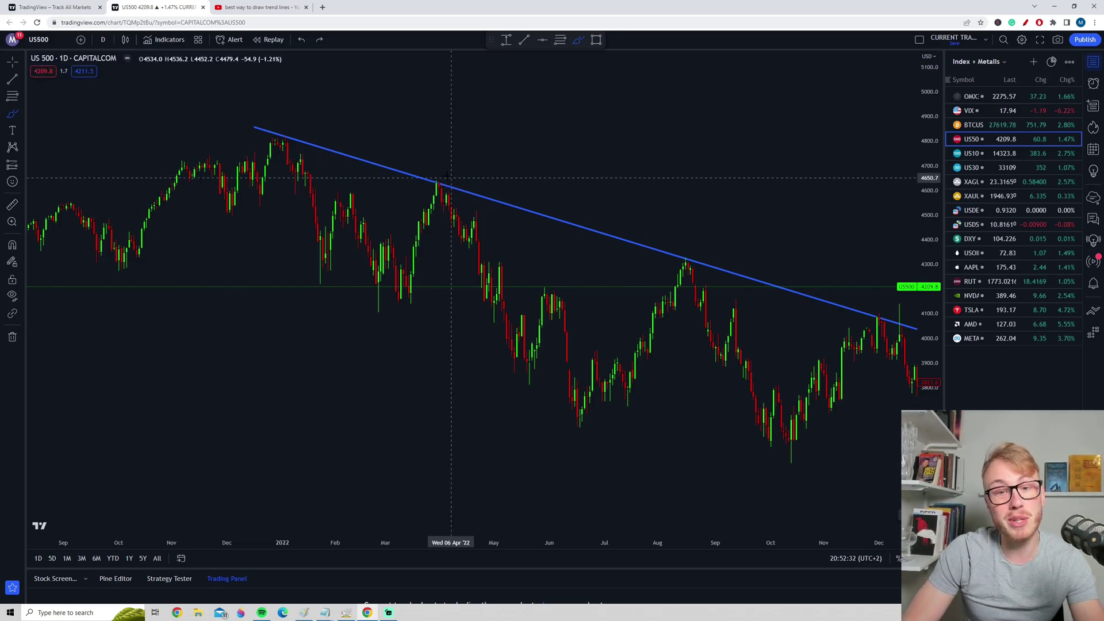
# Mark the trend line's touches at the early April and mid-August 2022 highs with short brush strokes.
pyautogui.moveTo(437, 167); pyautogui.dragTo(457, 172)
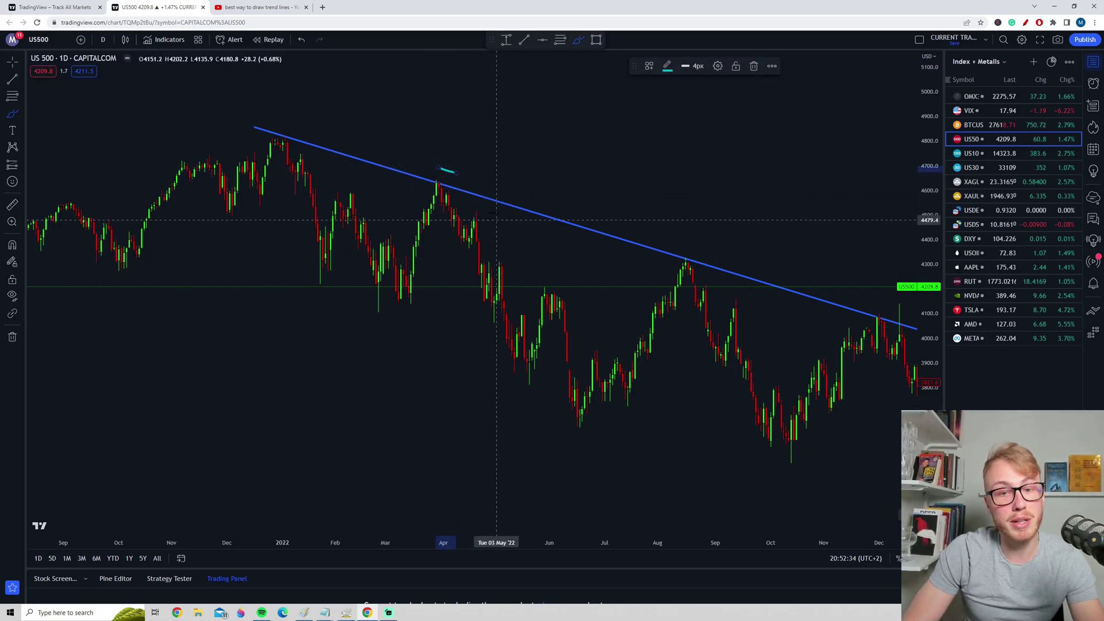
pyautogui.moveTo(668, 265)
pyautogui.mouseDown()
pyautogui.moveTo(705, 268)
pyautogui.moveTo(694, 253)
pyautogui.moveTo(712, 277)
pyautogui.mouseUp()
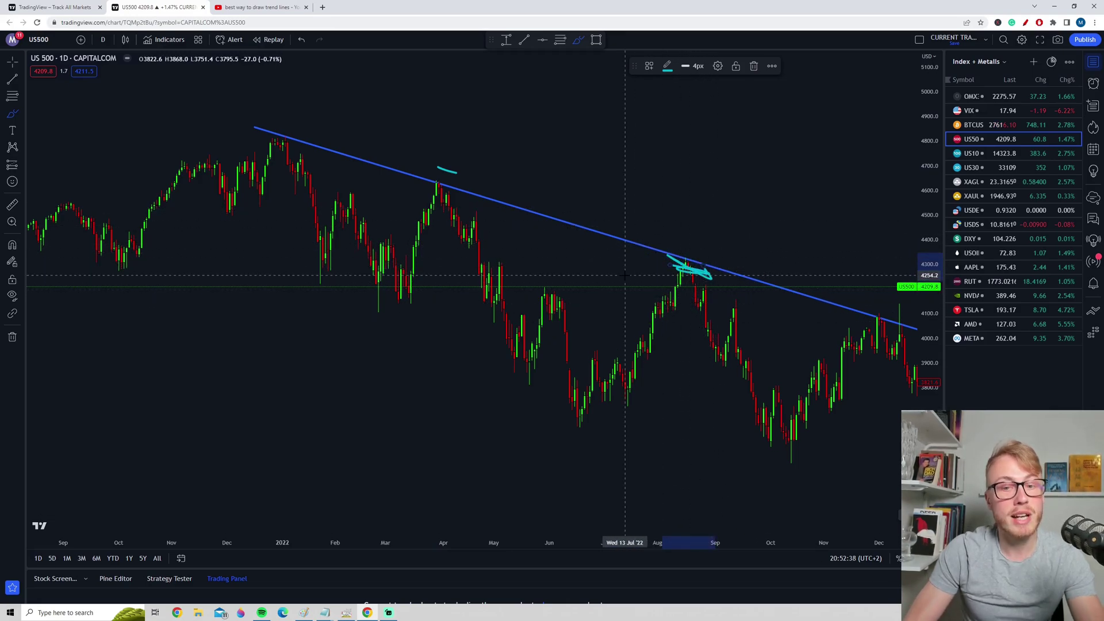